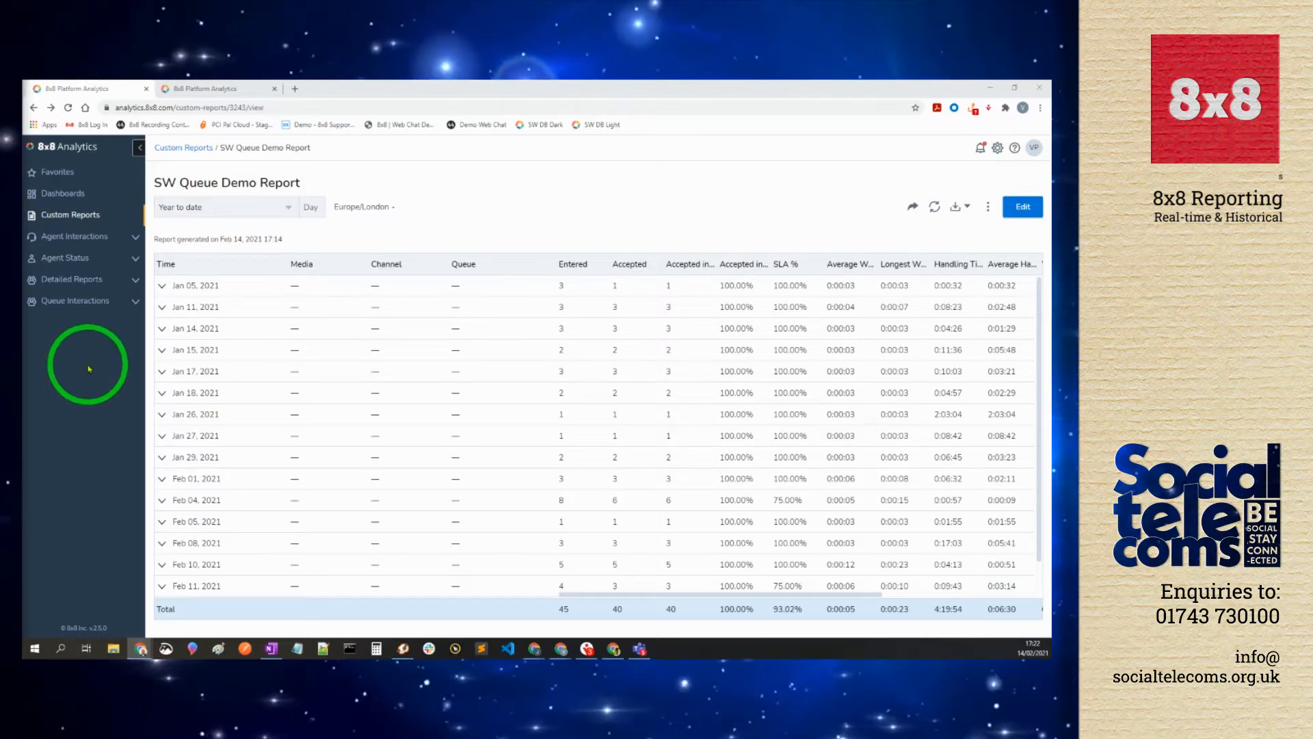
Step: Expand Agent Interactions to list its Summary, Call Summary, Handling and Wrap Up, and By Wrap up Code reports
left_click(70, 238)
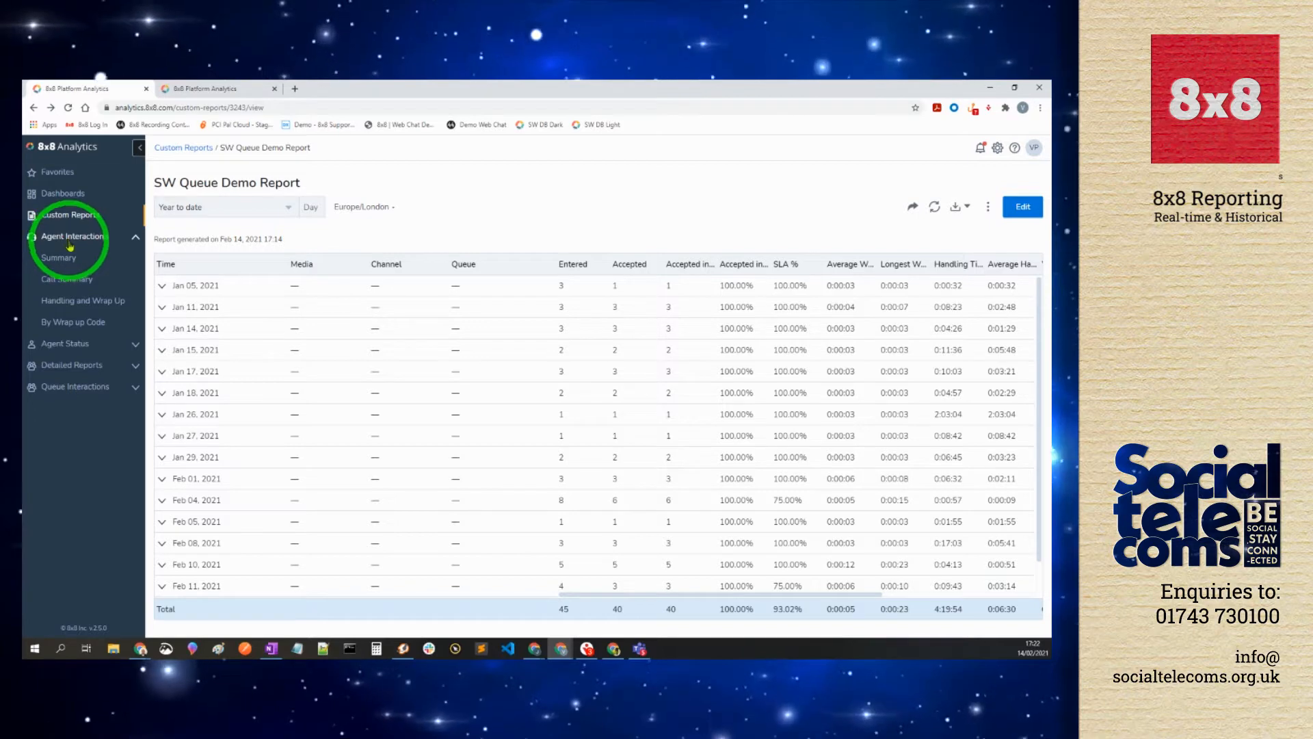
Step: Expand the Agent Status, Detailed Reports and Queue Interactions groups in the sidebar
left_click(66, 346)
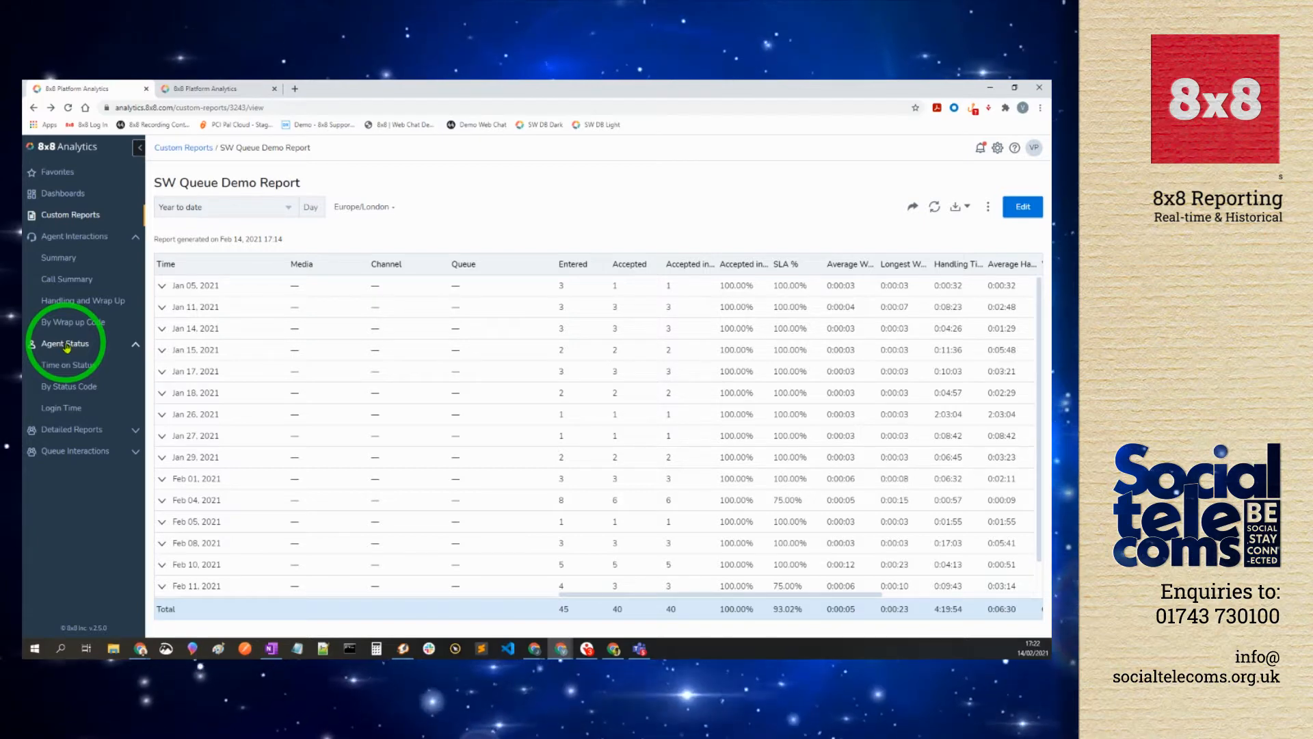
left_click(65, 430)
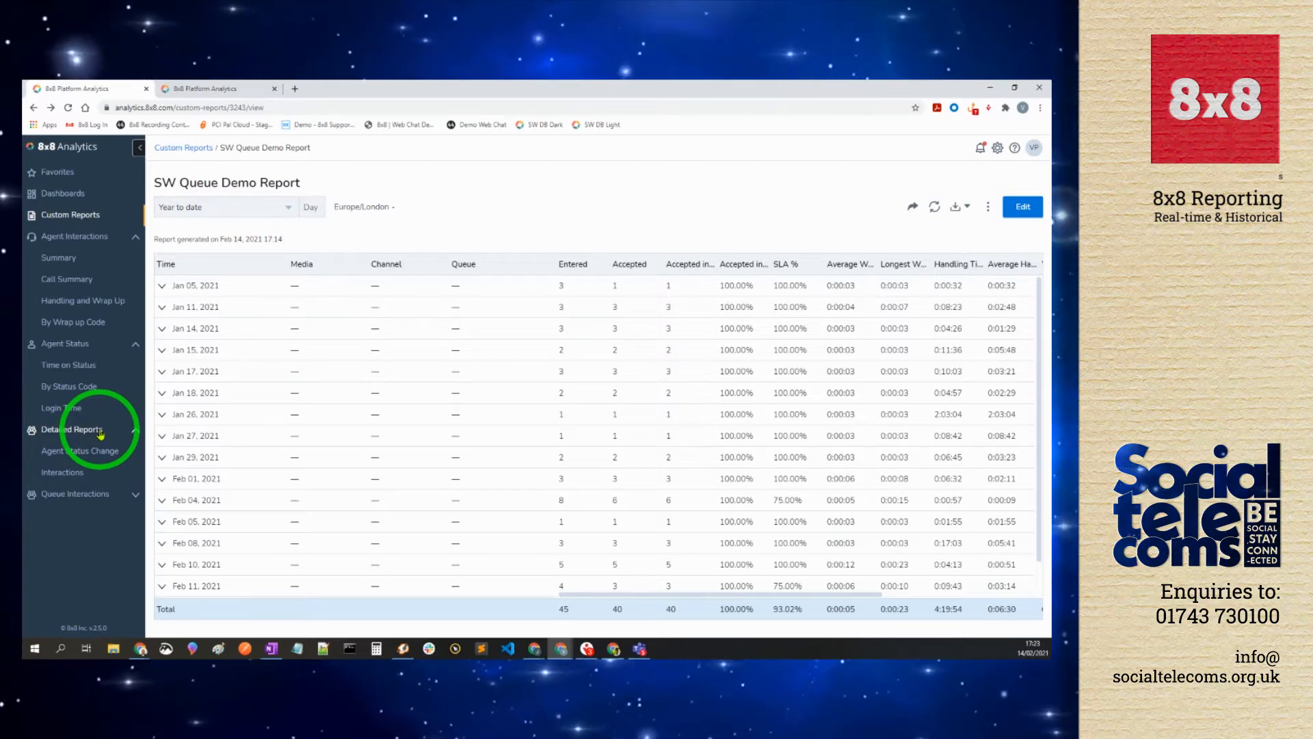
left_click(63, 494)
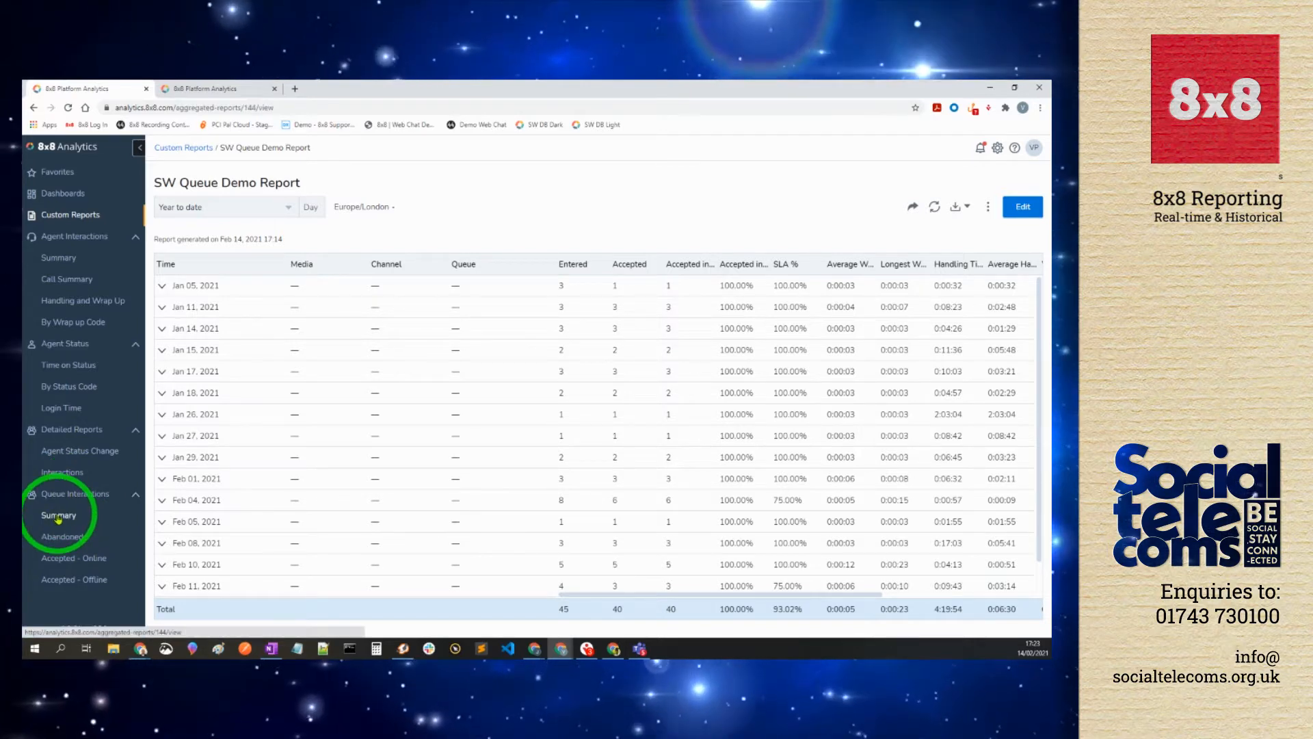
Step: Start a customised copy of the Queue Interactions Summary report, select its name, and keep the last-week date range
left_click(58, 516)
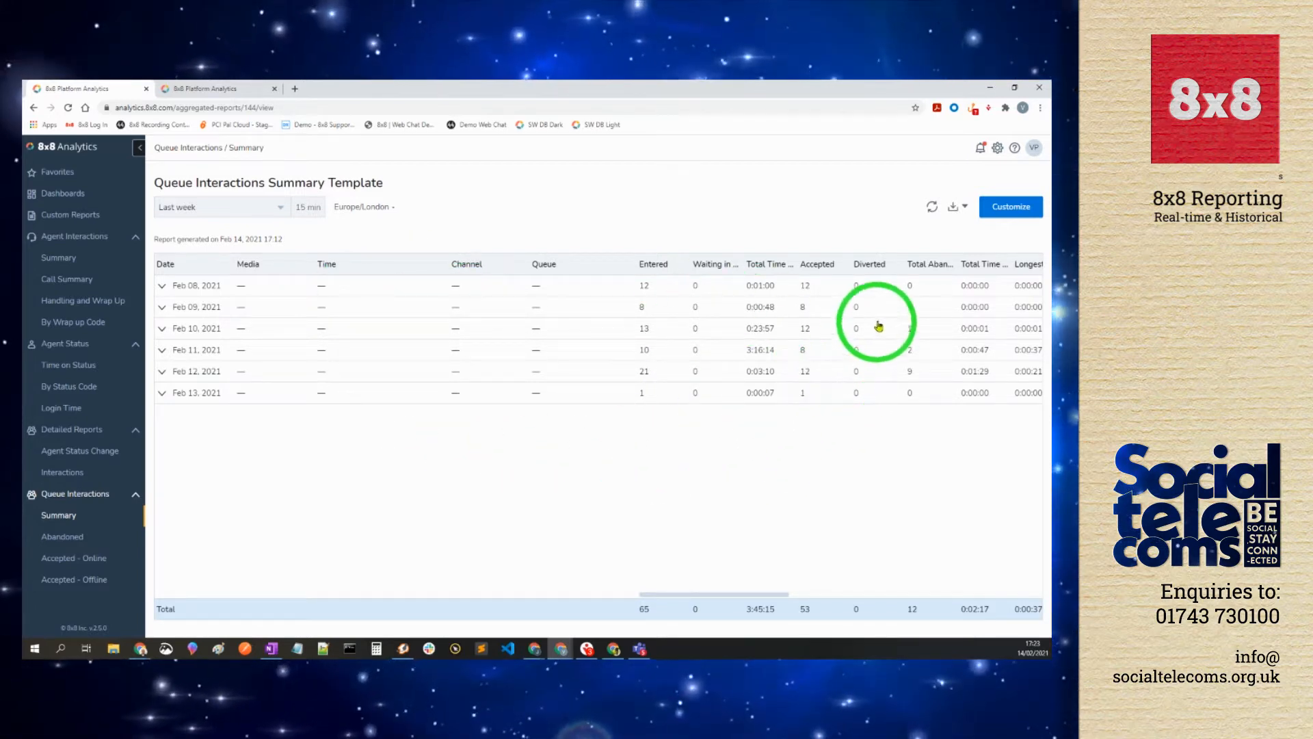
left_click(1006, 212)
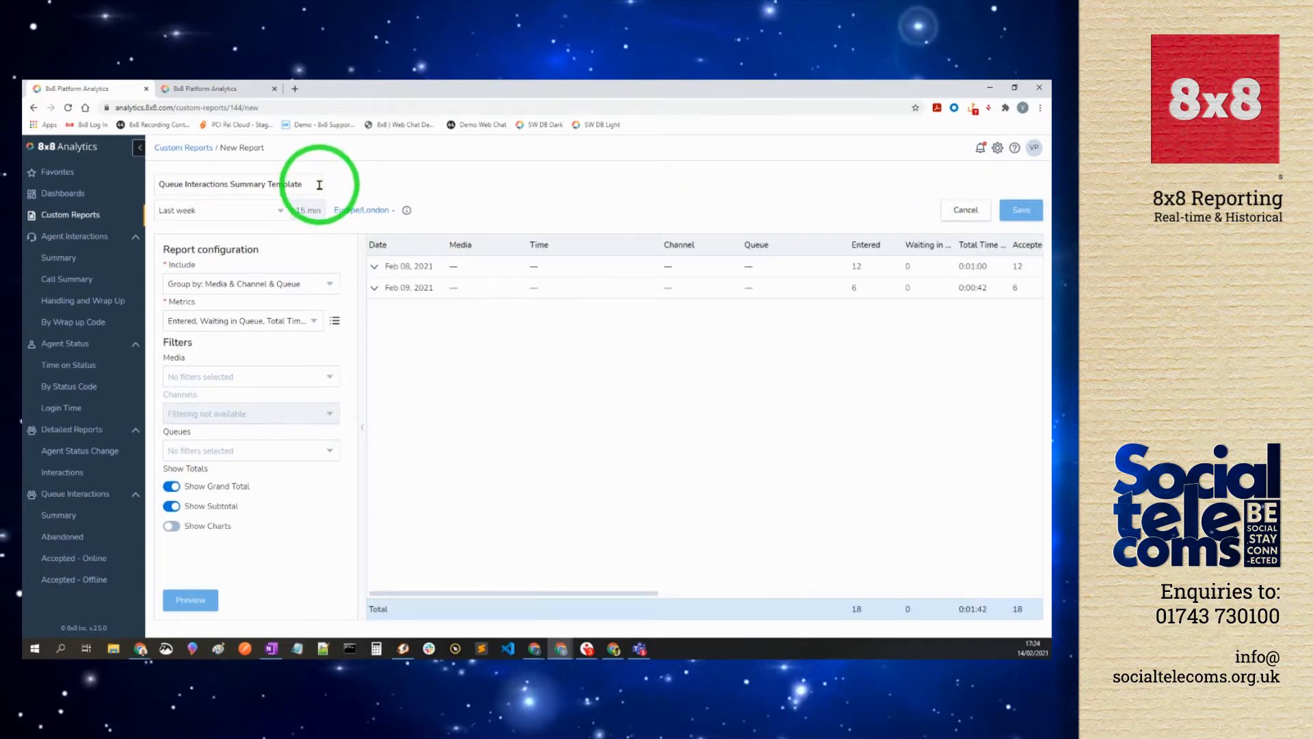
left_click_drag(320, 185, 154, 184)
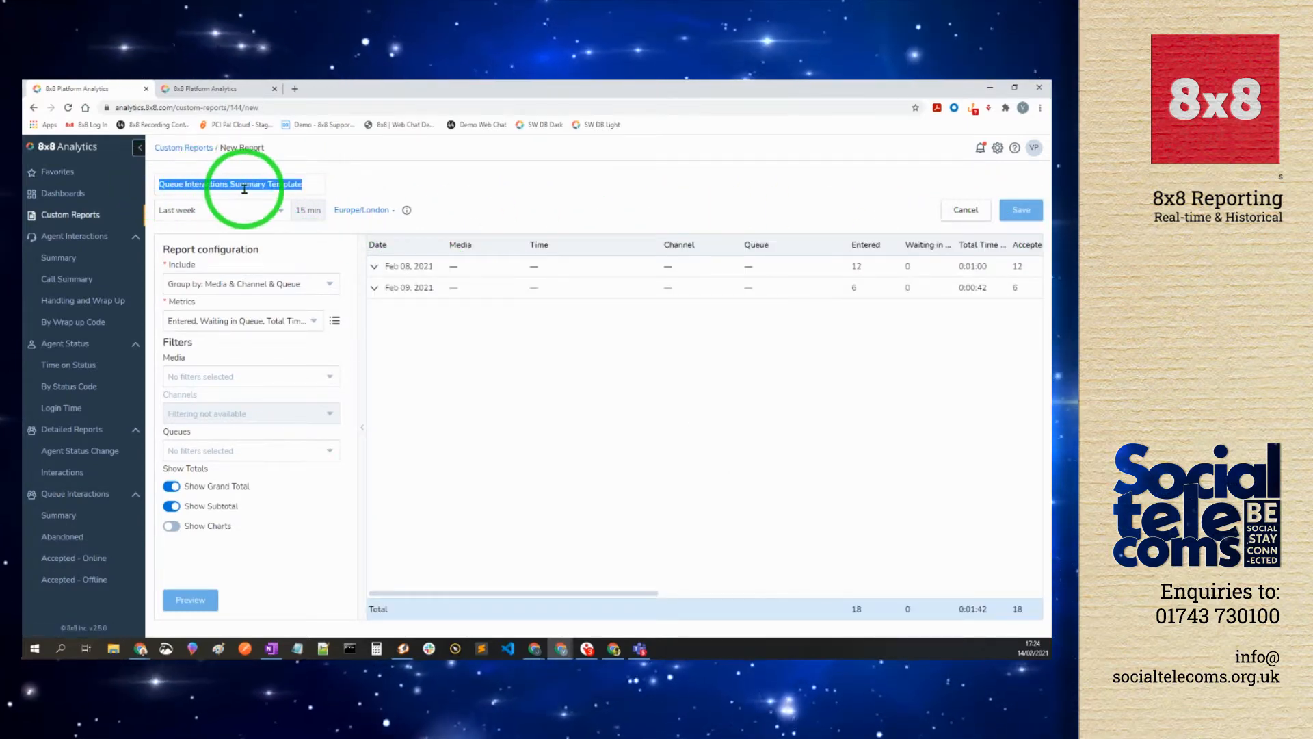
left_click(214, 212)
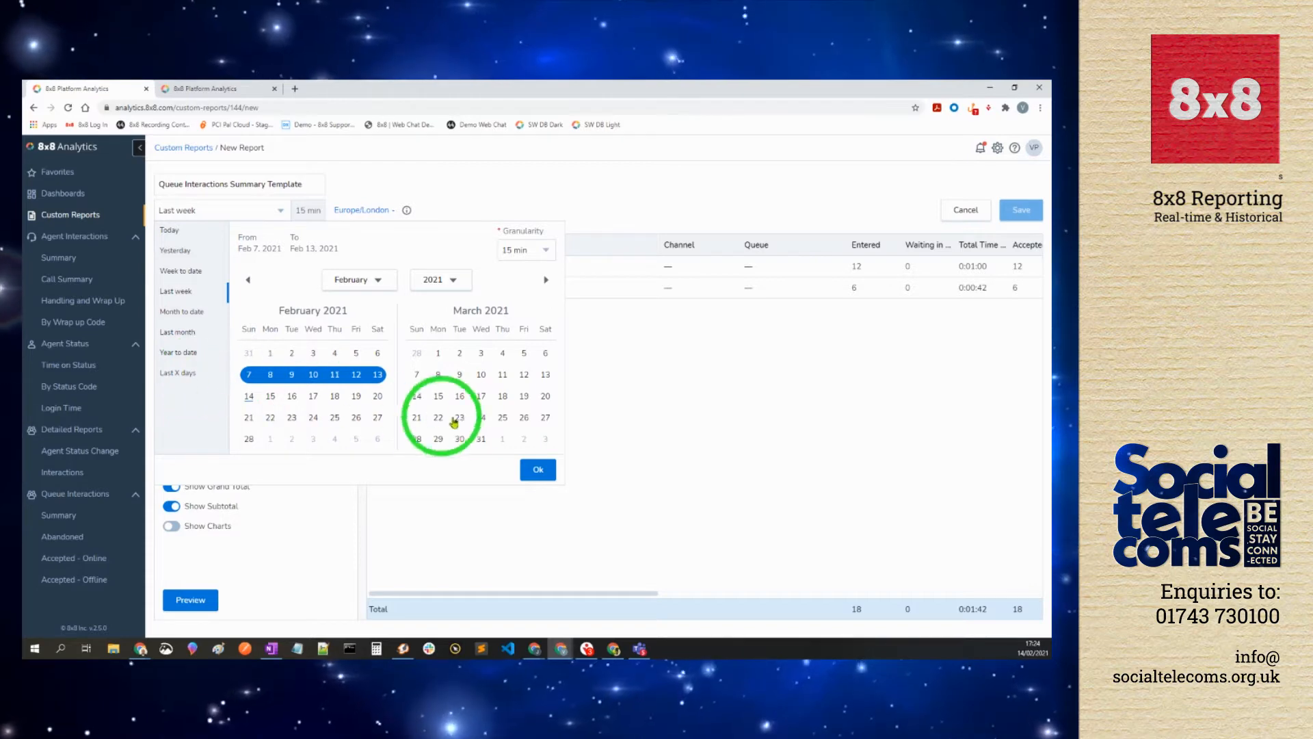
left_click(536, 470)
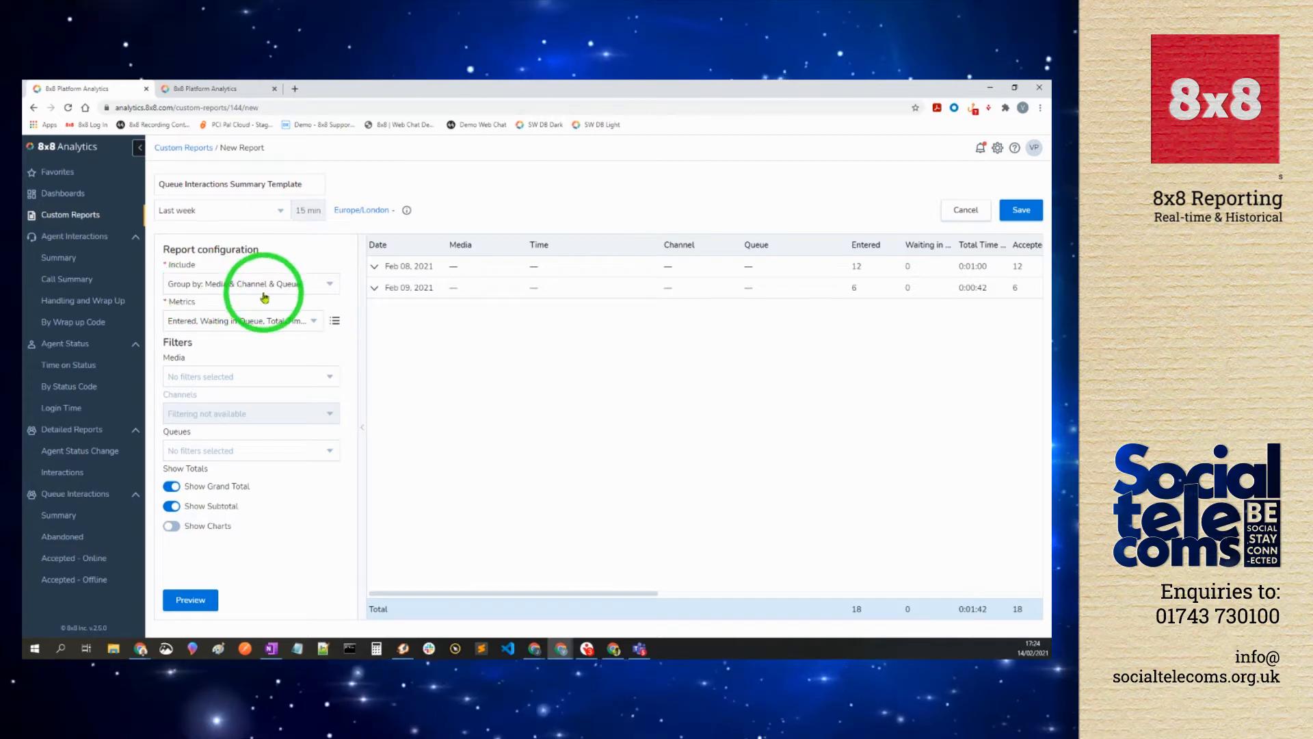
Step: Keep grouping by Media & Channel & Queue and limit metrics to Accepted and Accepted in SLA %
left_click(310, 287)
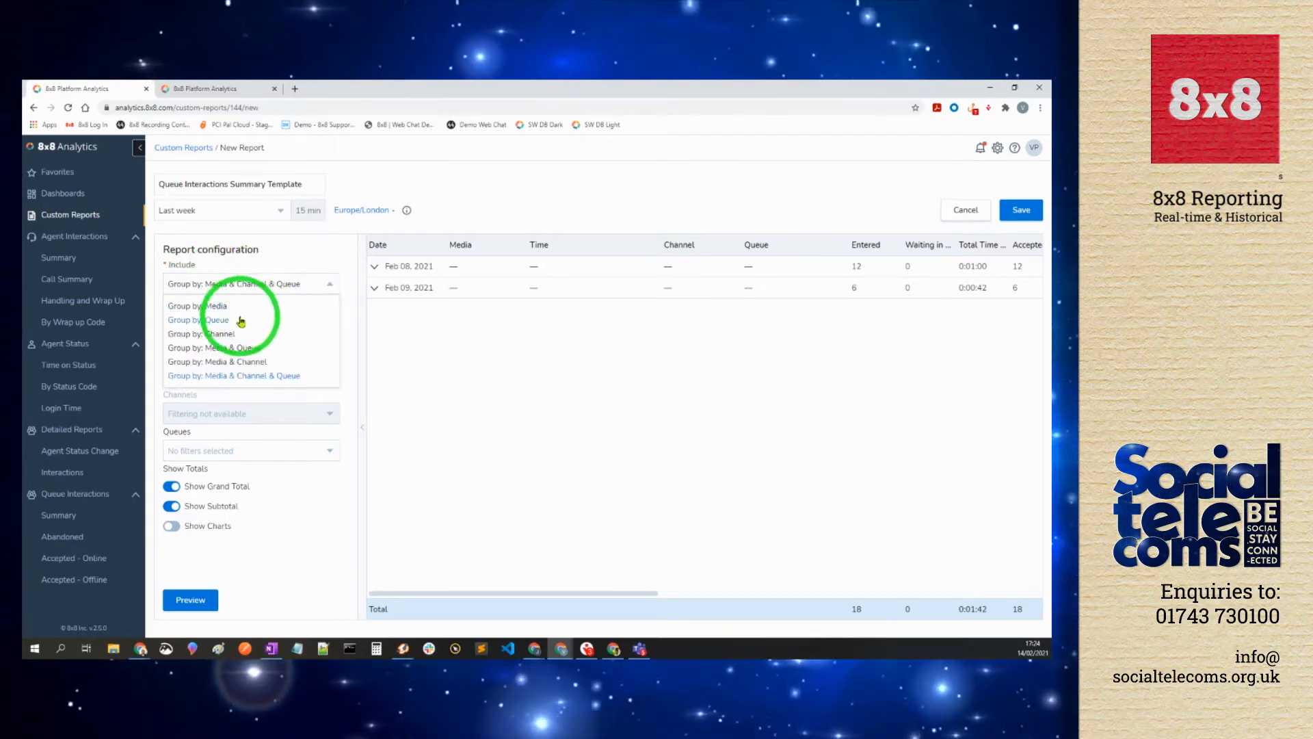
left_click(343, 349)
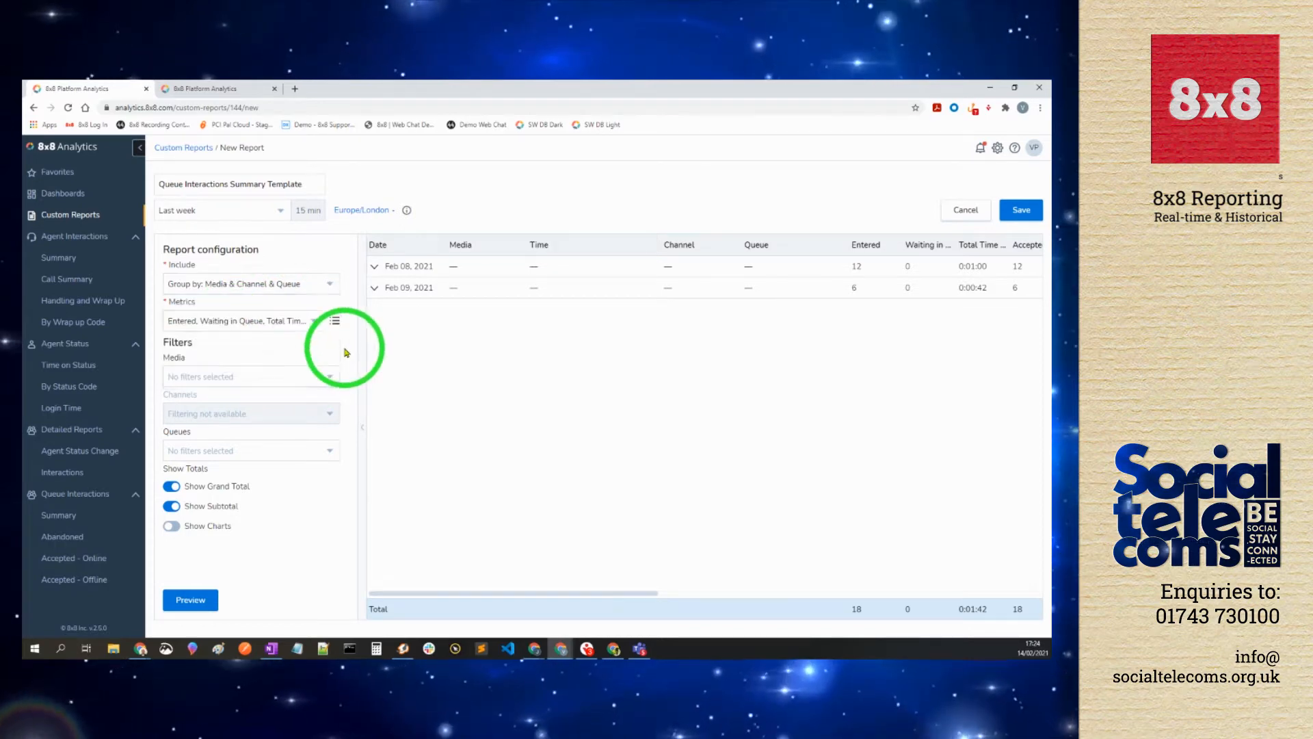
left_click(249, 327)
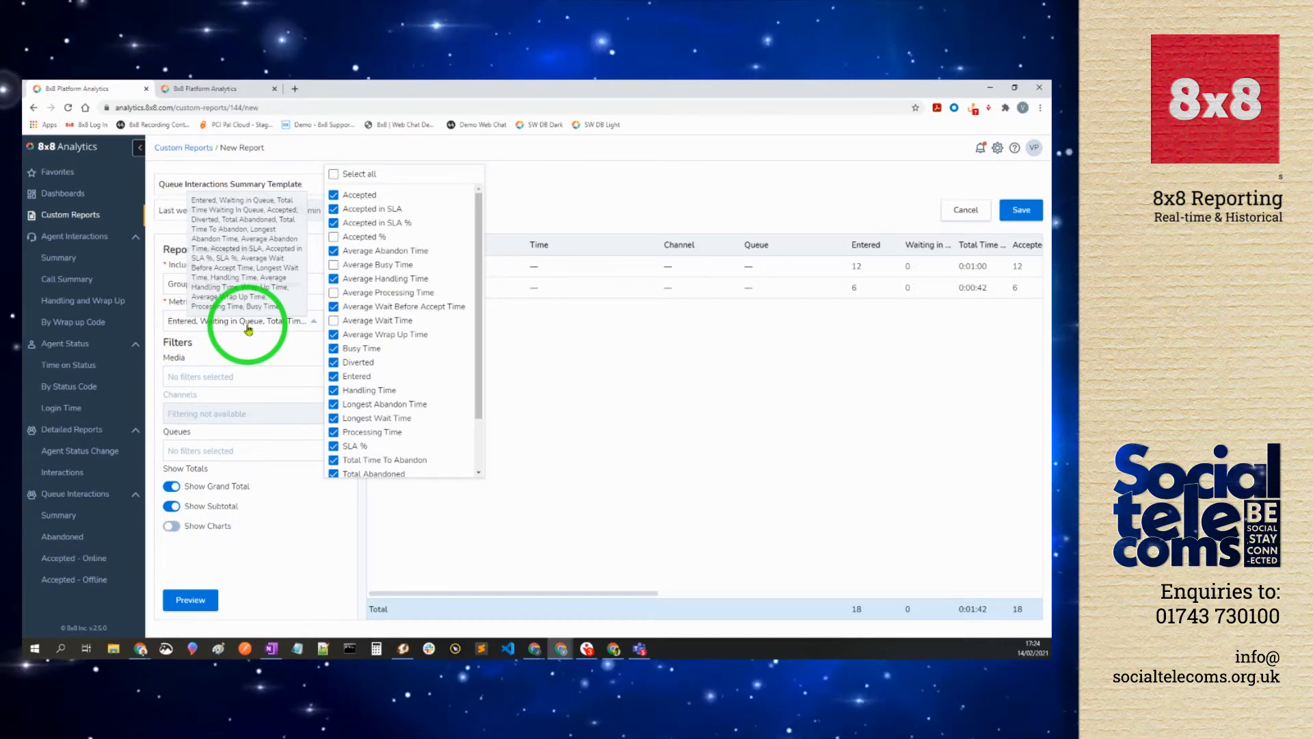
left_click(354, 177)
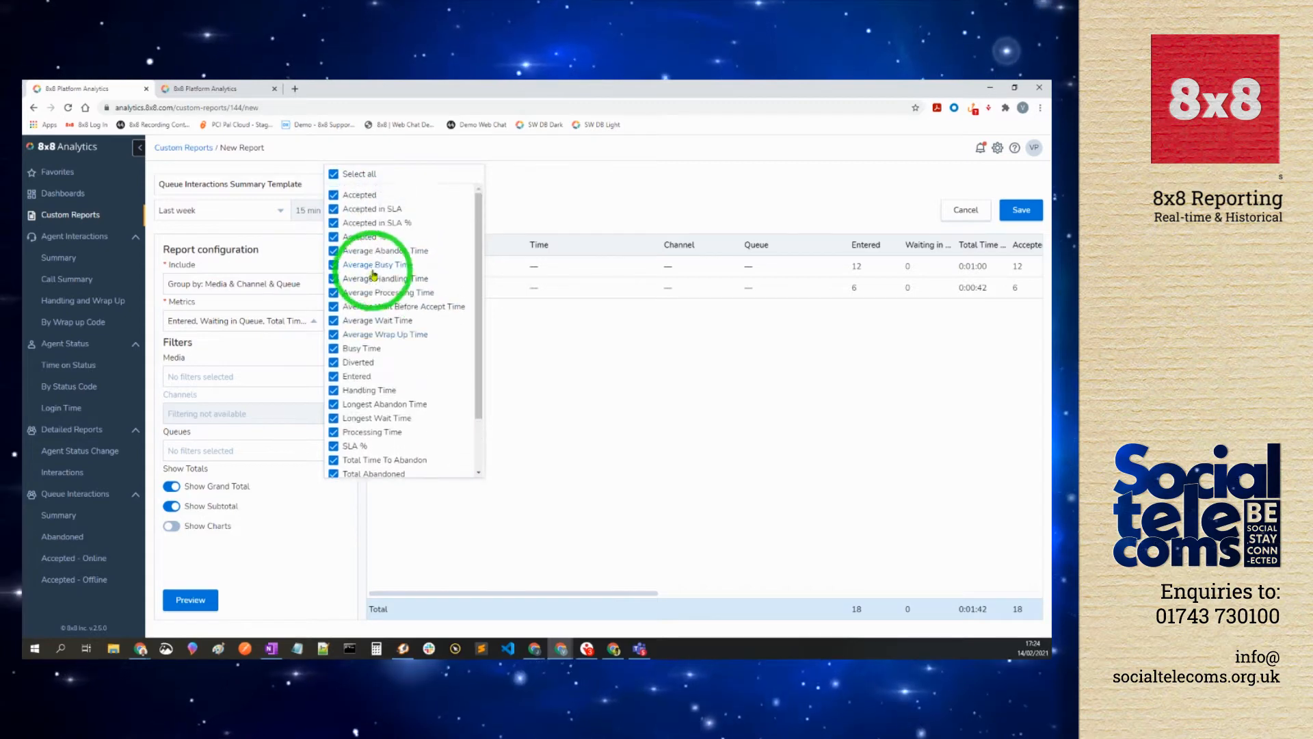
left_click(348, 175)
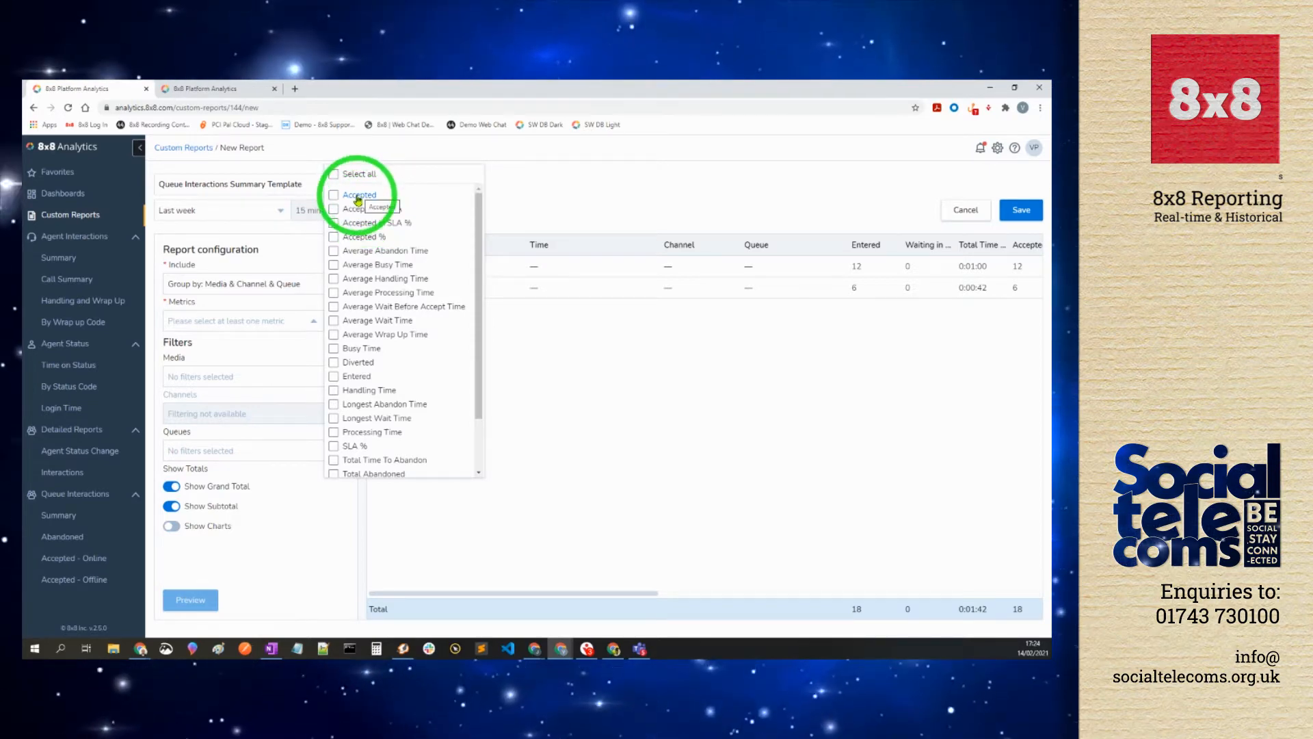
left_click(357, 197)
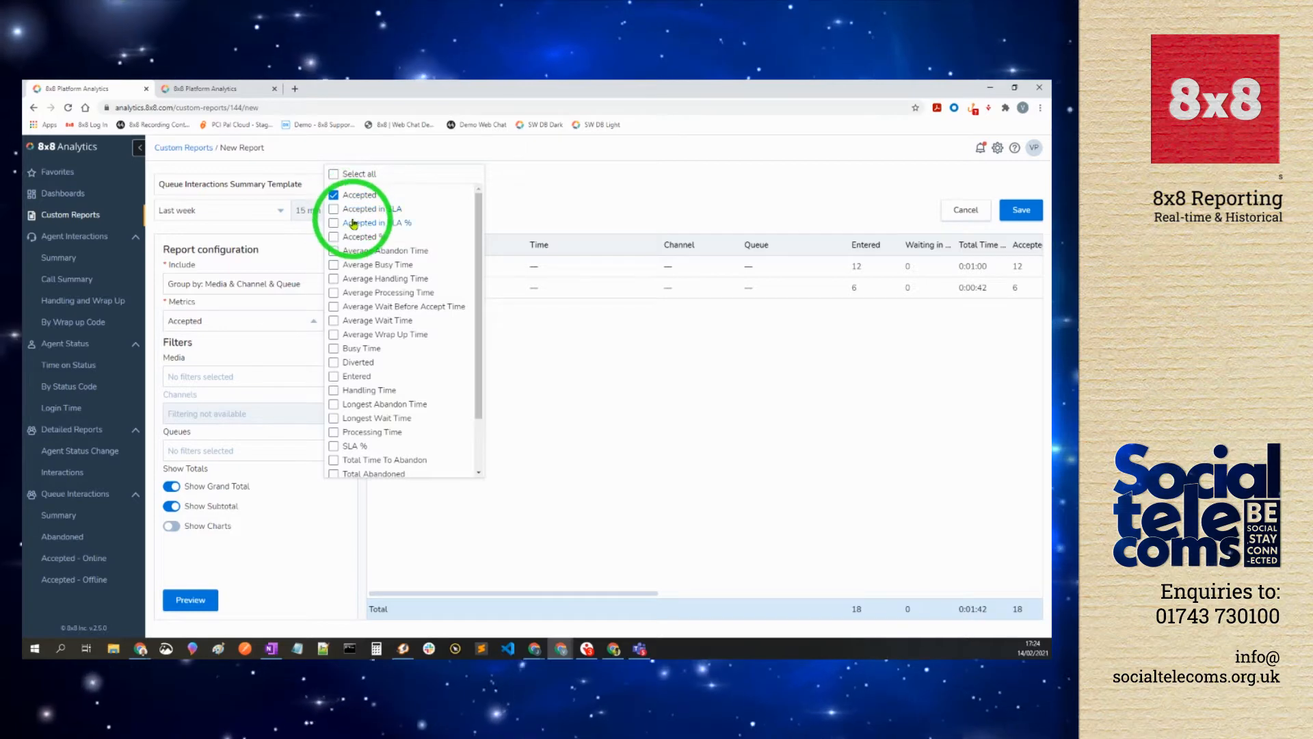
left_click(359, 225)
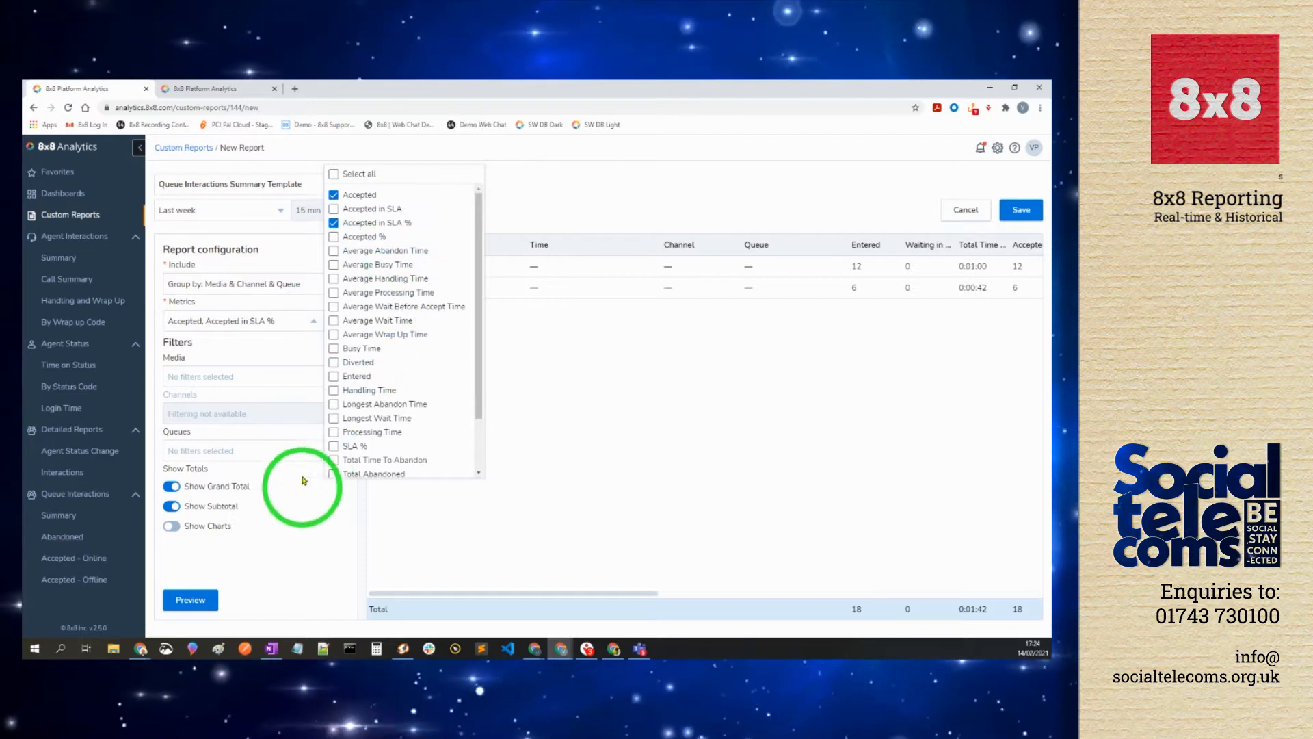
left_click(265, 333)
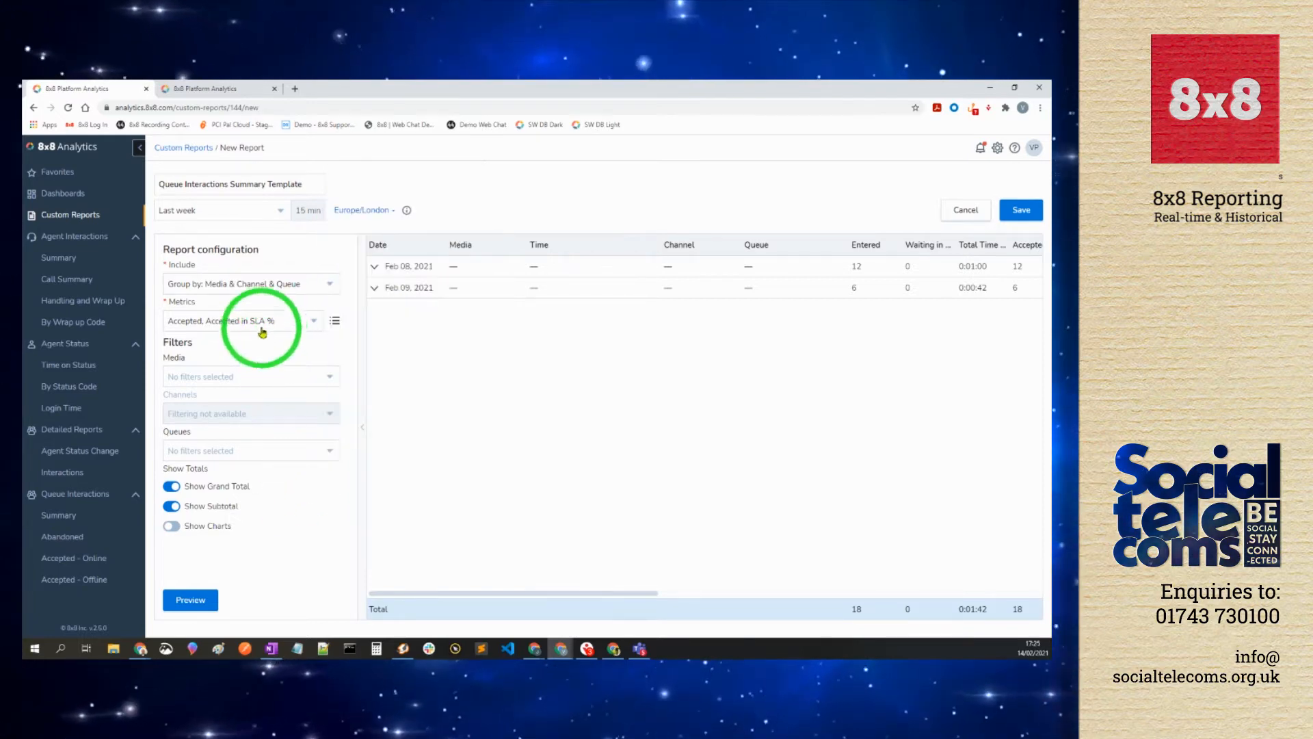
Step: Review the order of the two chosen metrics and finish ordering
left_click(333, 319)
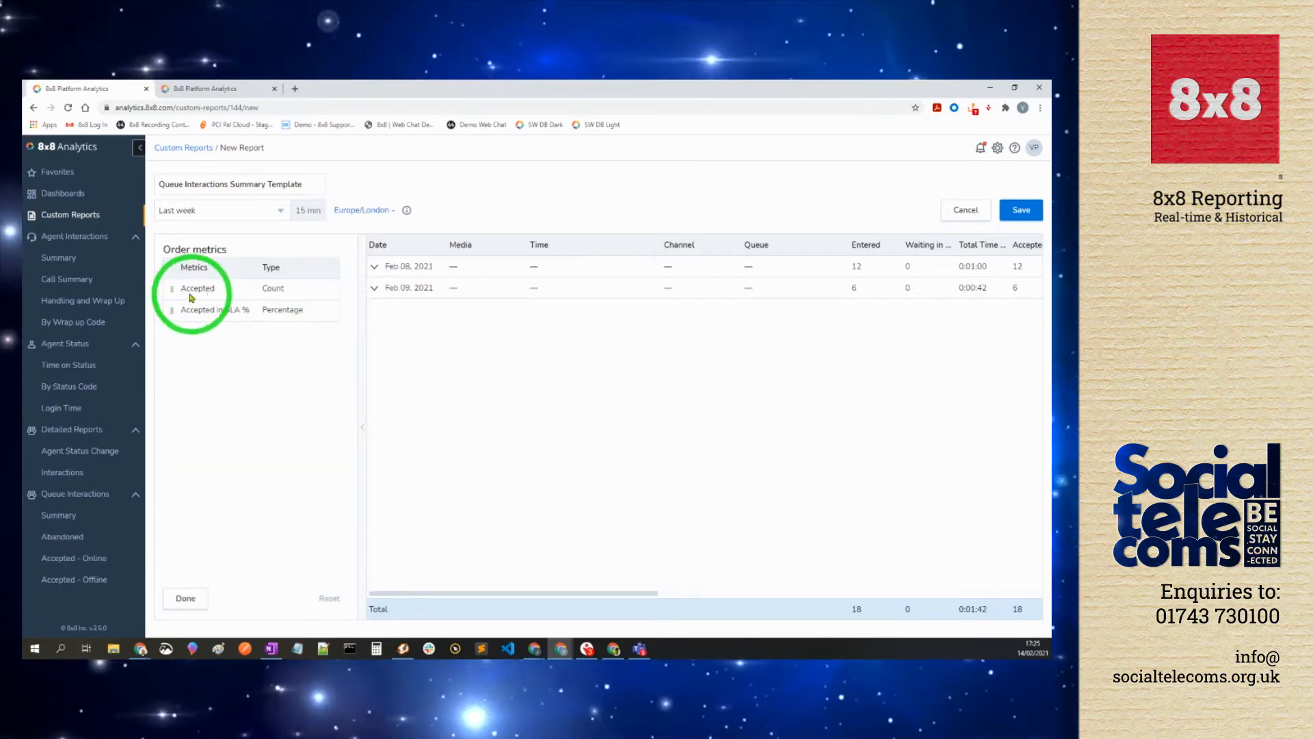
left_click_drag(172, 289, 176, 314)
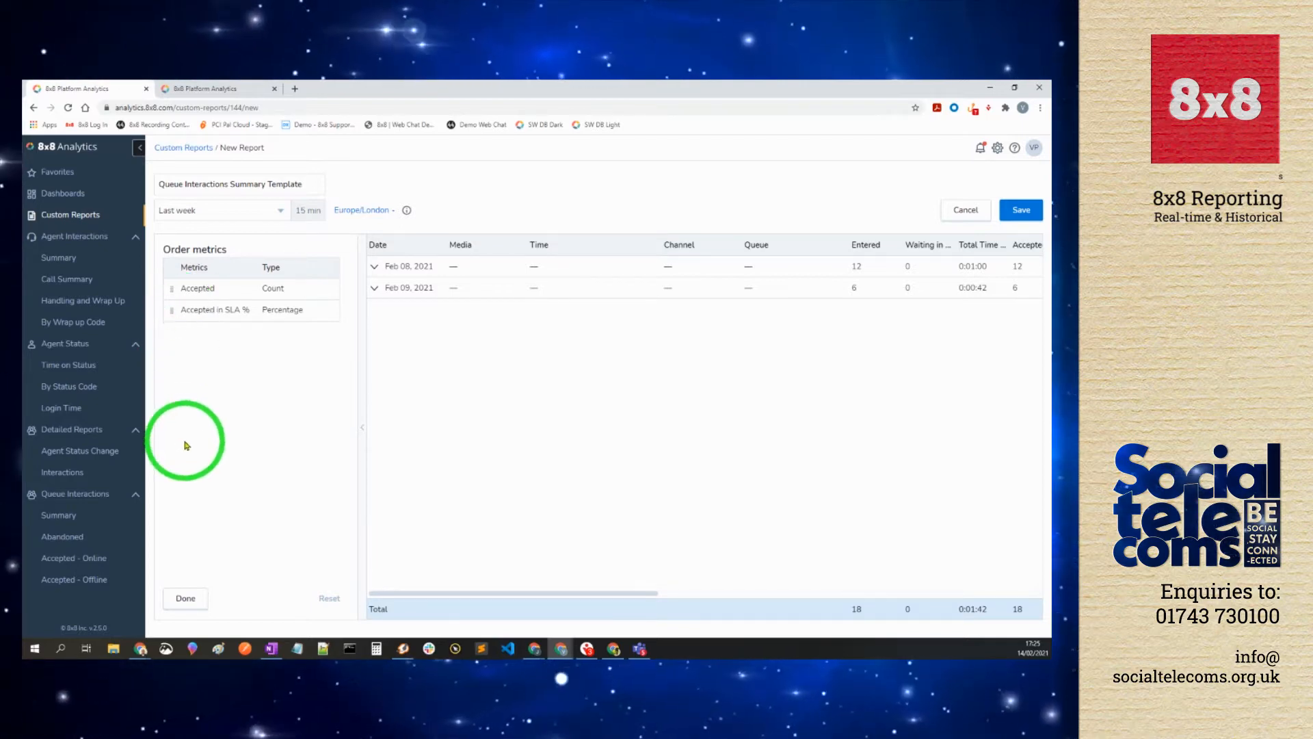
left_click(184, 600)
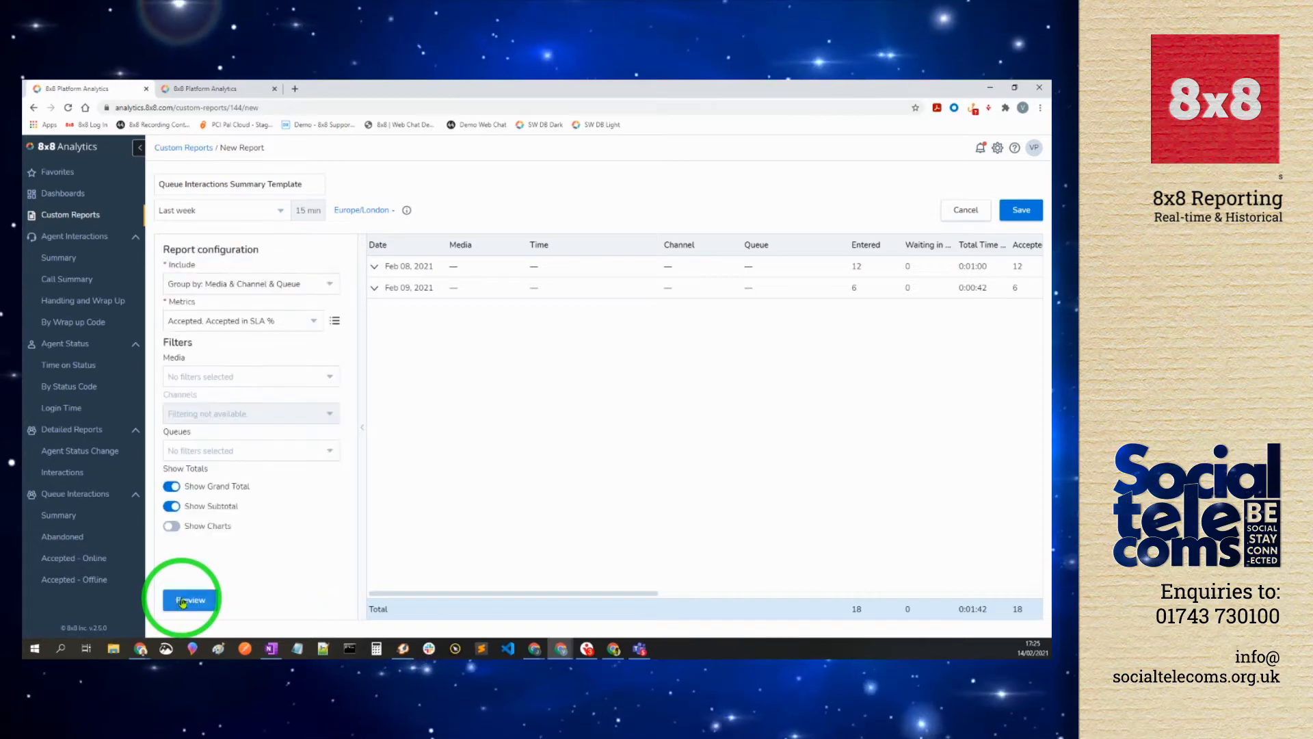
left_click(194, 383)
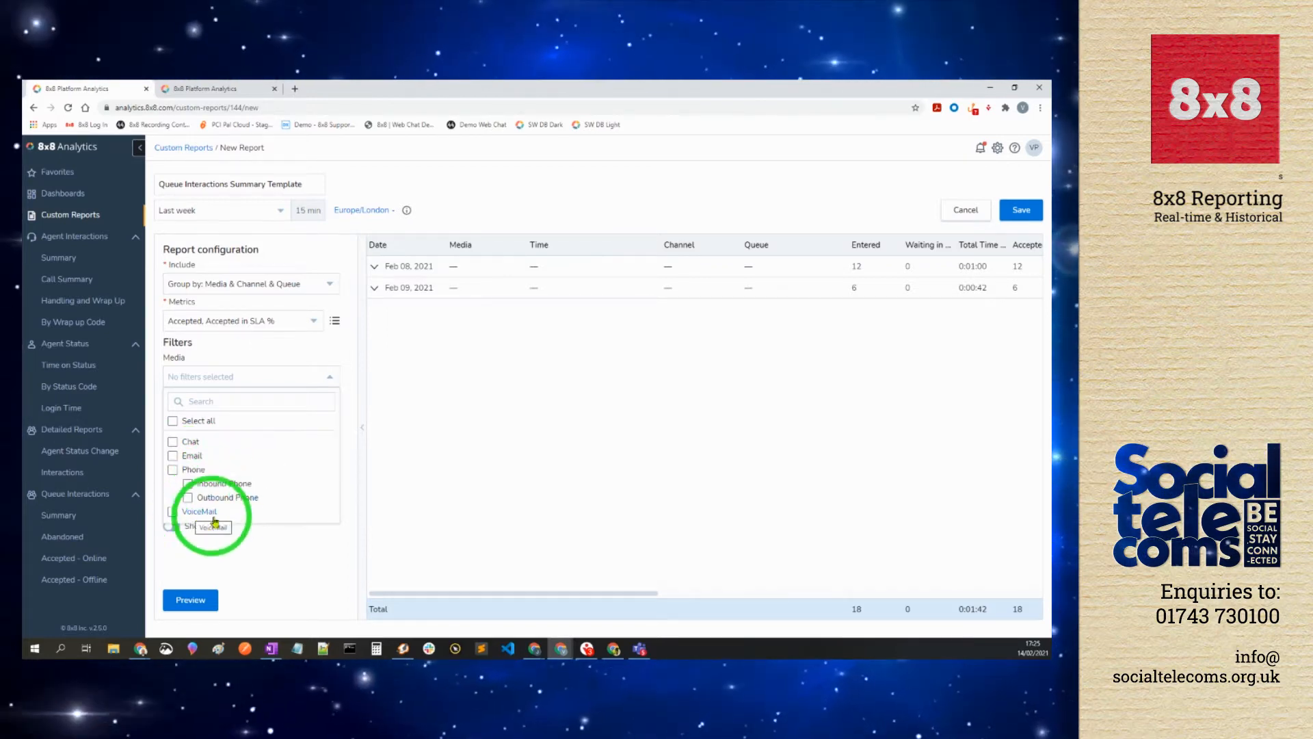
Step: Filter the report to Inbound Phone media, leaving the InboundPhone queue group unselected
left_click(213, 483)
left_click(249, 537)
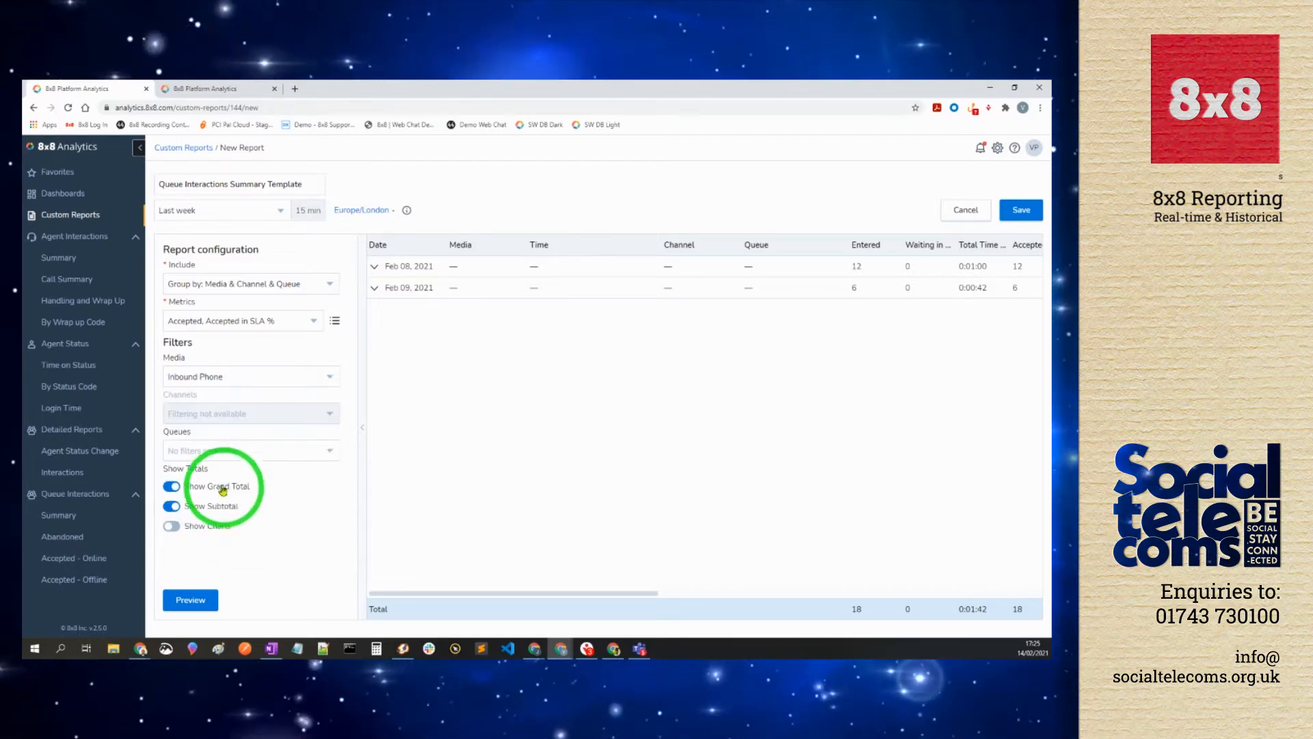
left_click(201, 456)
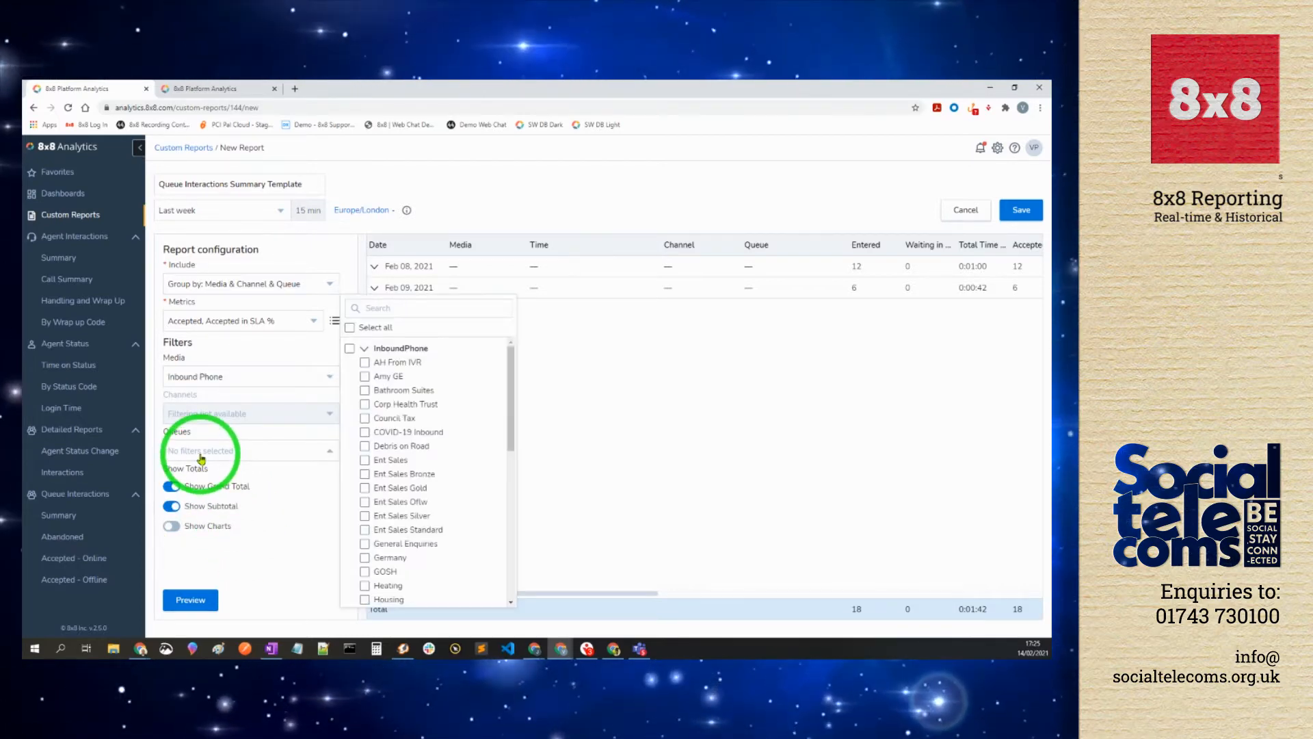
left_click(350, 350)
left_click(349, 351)
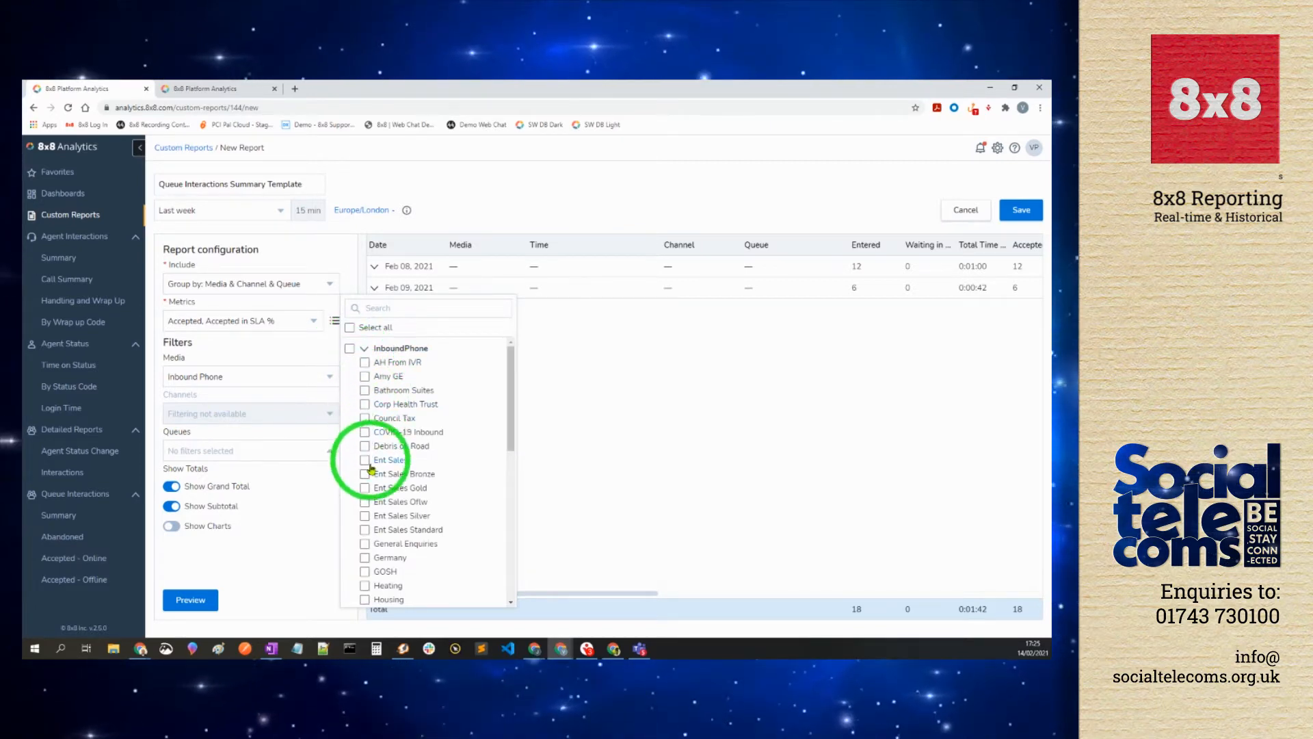
left_click(320, 518)
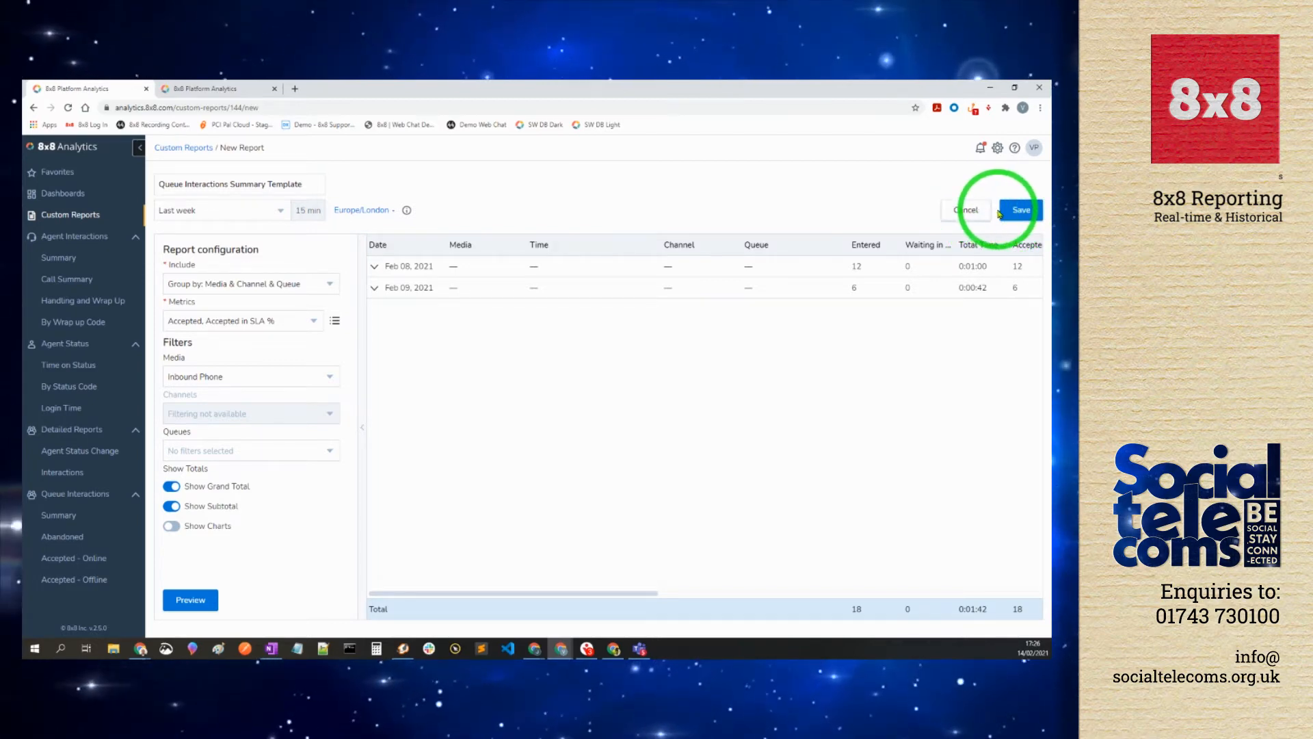
Step: Discard the unsaved report and reopen SW Queue Demo Report from Custom Reports
left_click(965, 211)
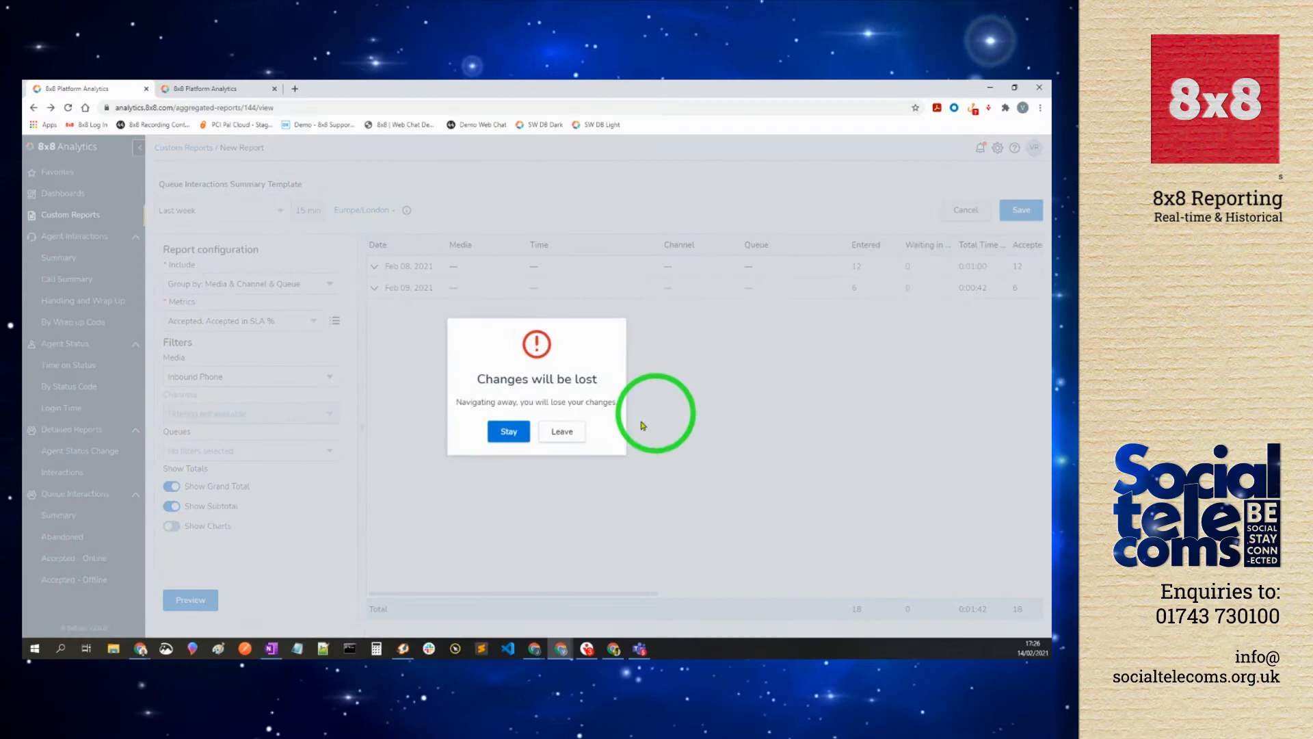
left_click(572, 431)
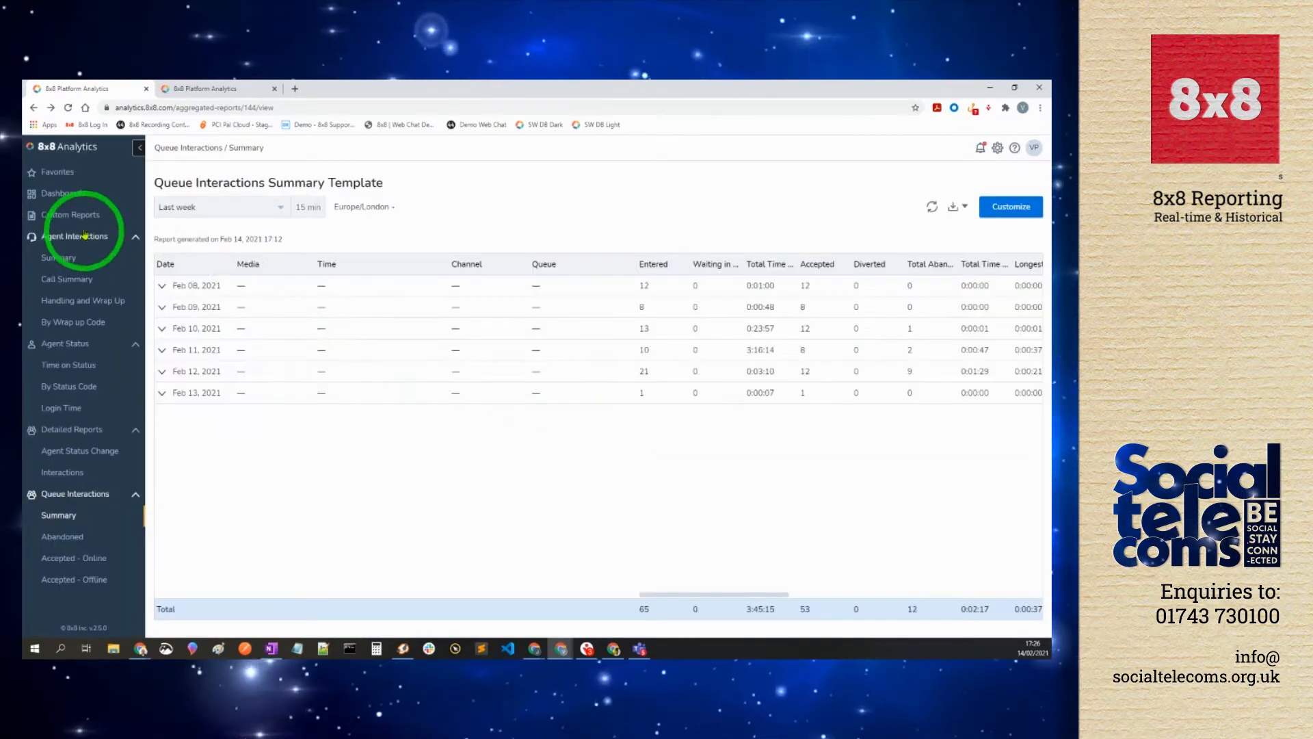
left_click(54, 217)
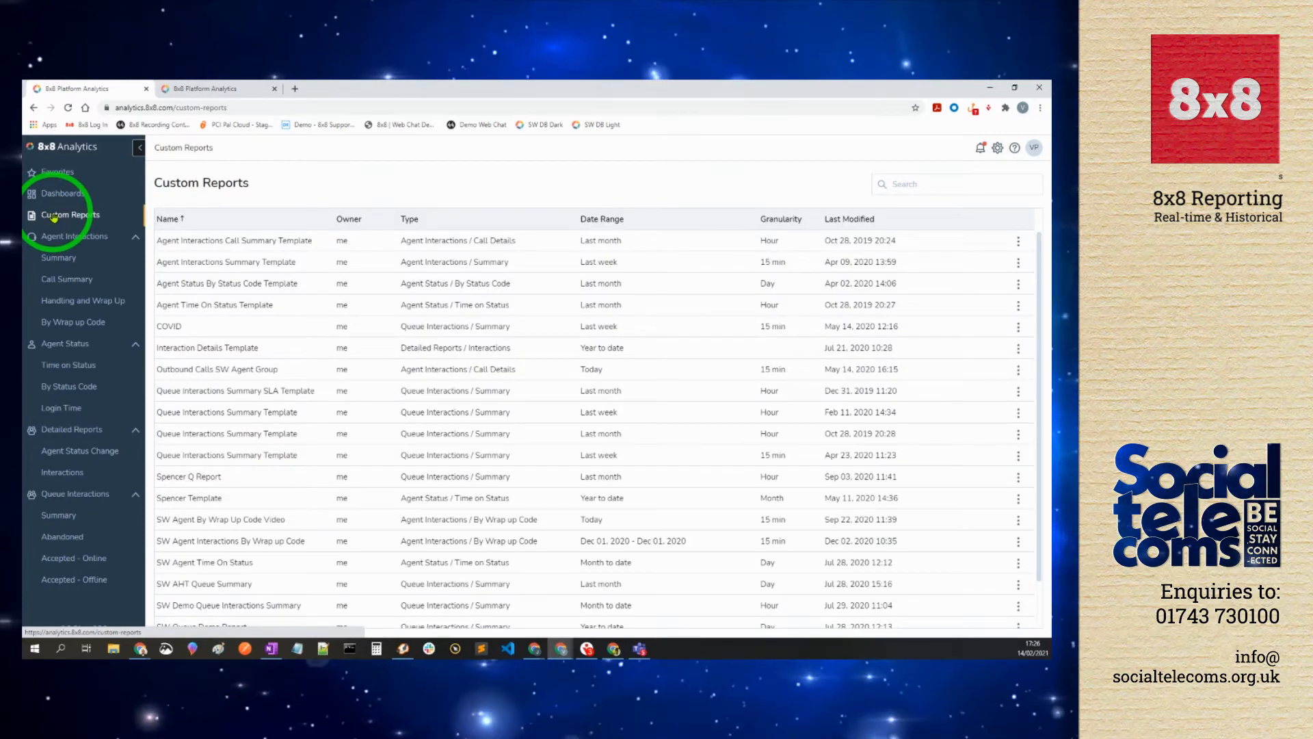
scroll(264, 525, "down", 2)
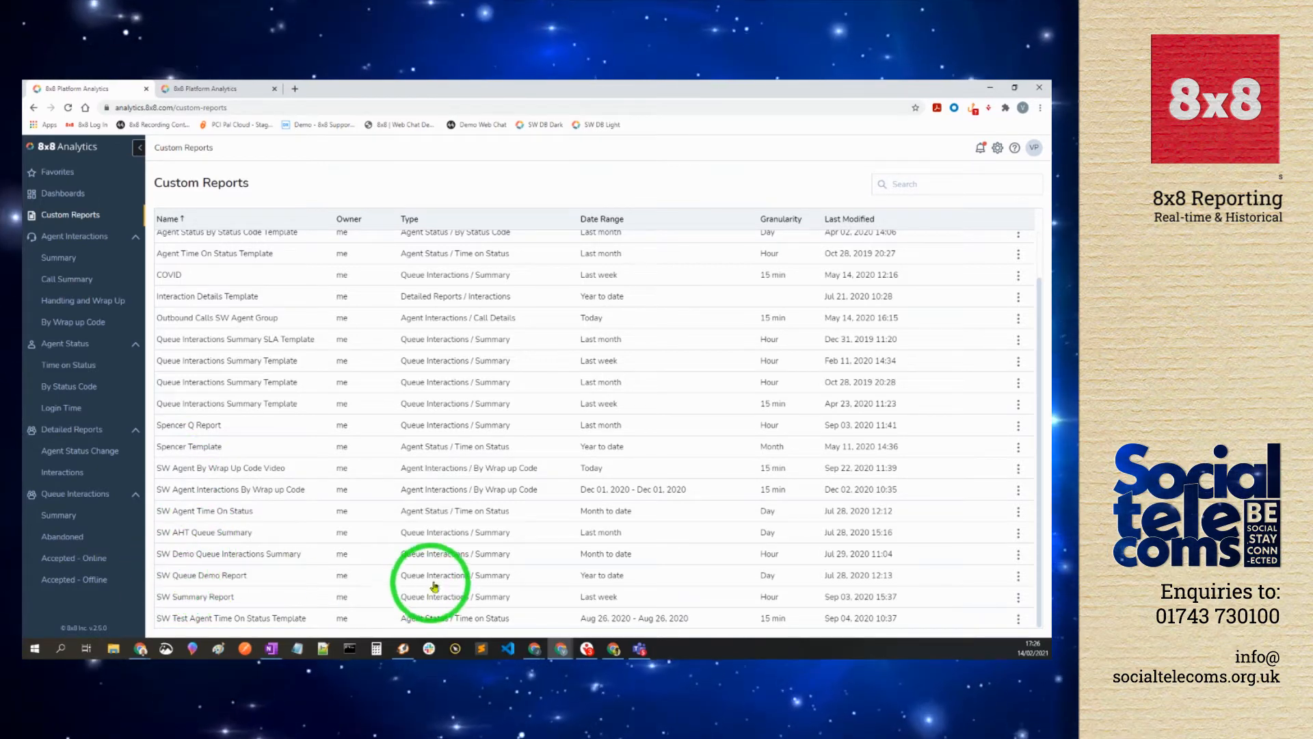
left_click(471, 579)
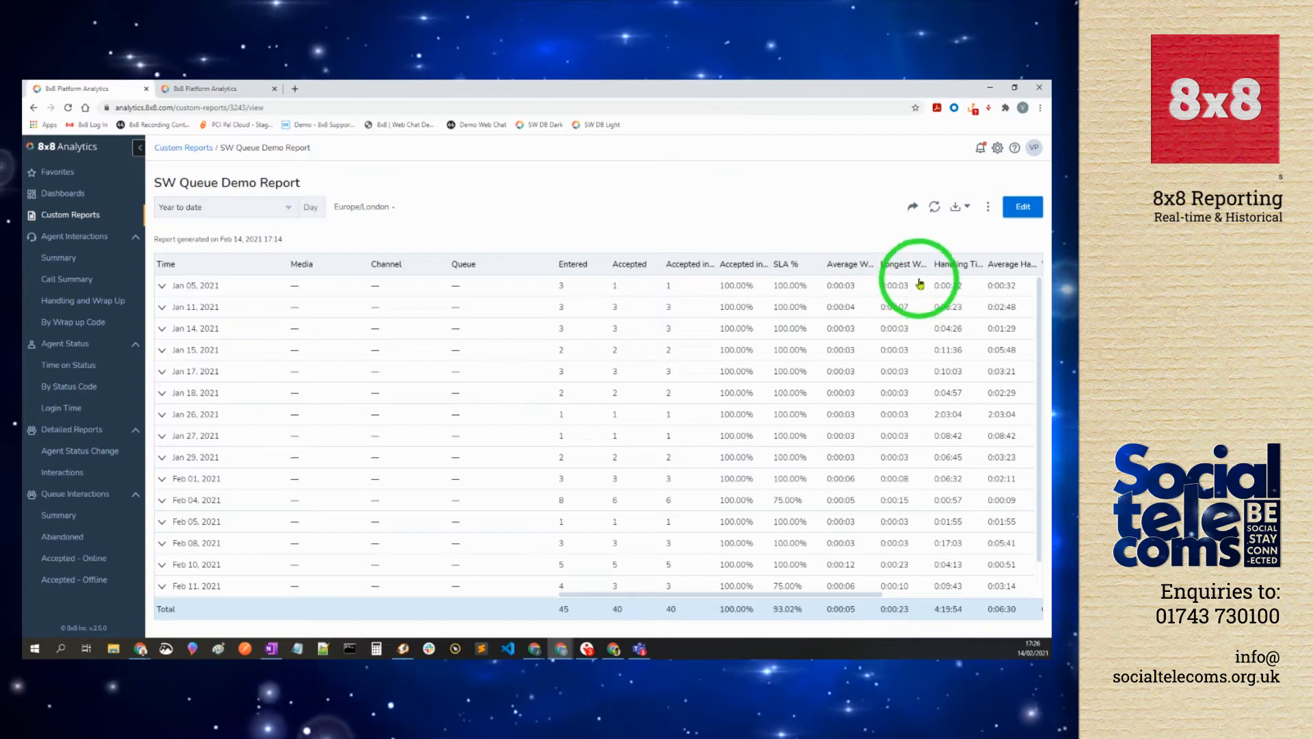
Step: Scroll the report table right to reveal the Handling Time, Processing and Busy Time columns
left_click_drag(796, 595, 973, 621)
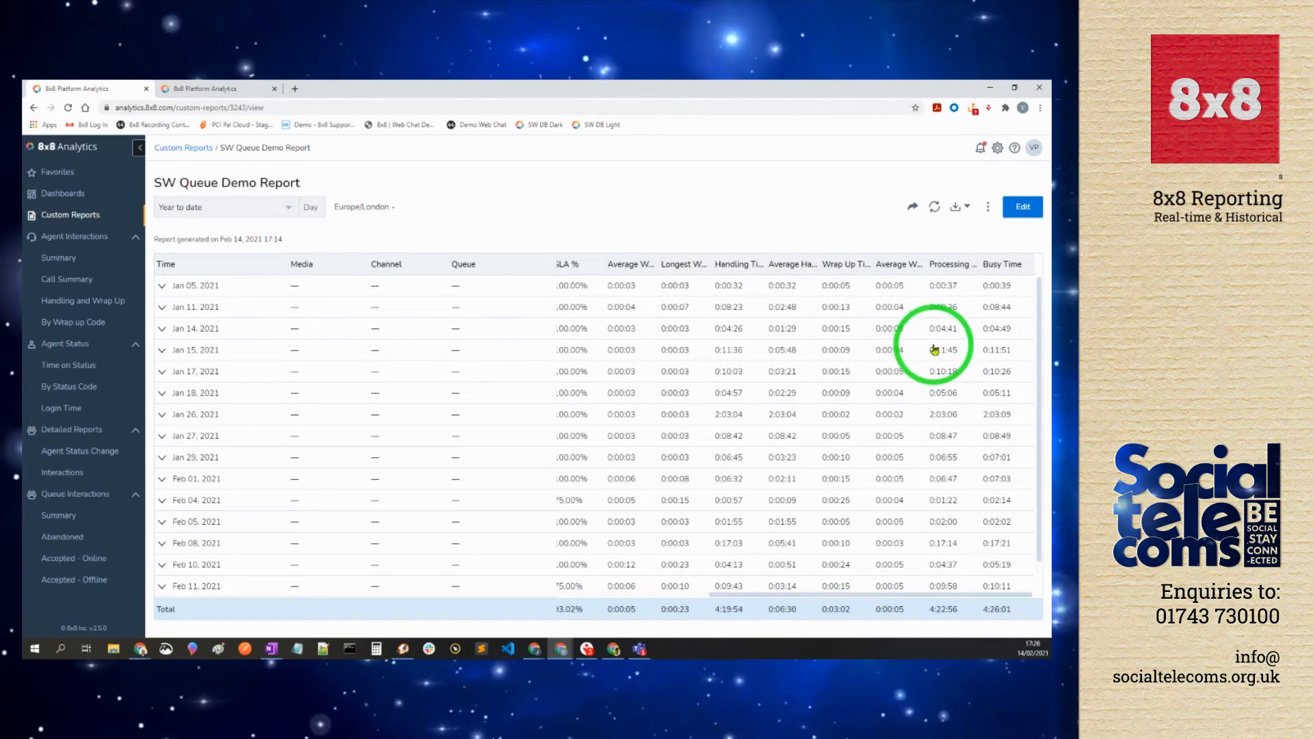
Step: Review the report's share recipients and Can view permission levels, then cancel without changes
left_click(913, 208)
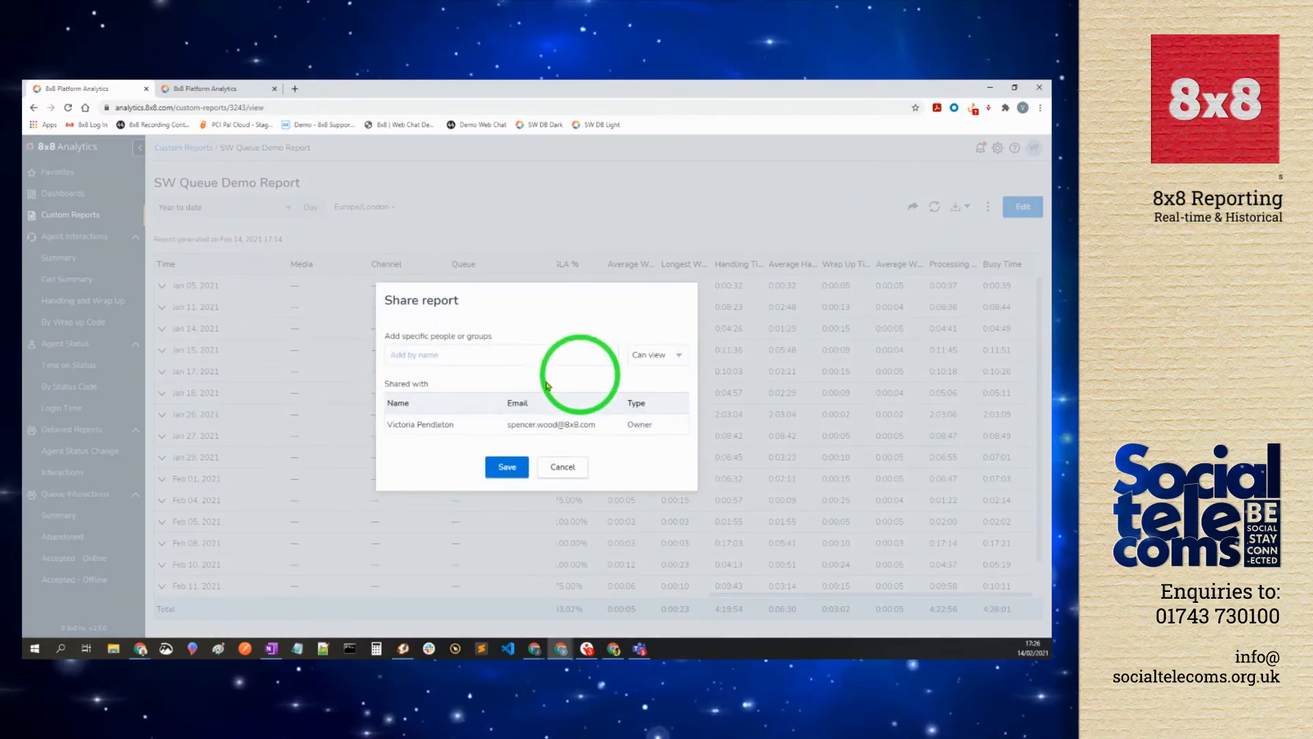
left_click(461, 355)
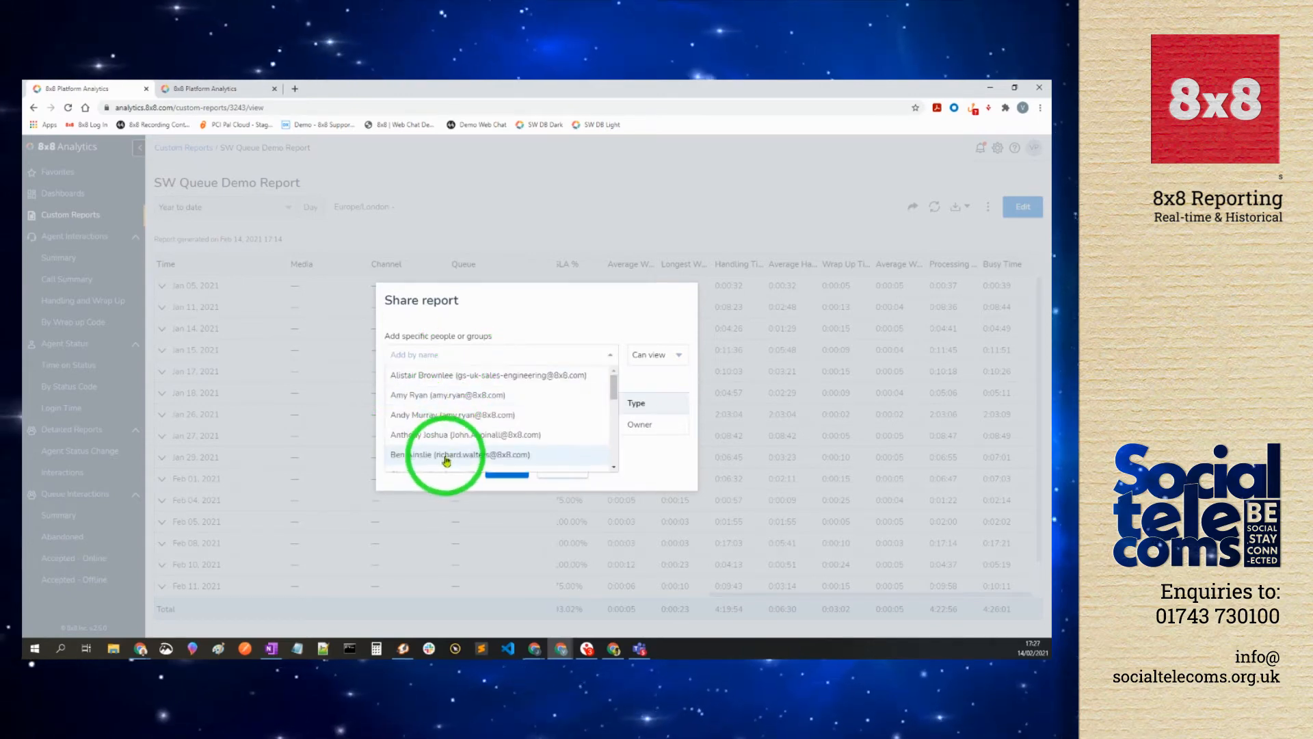
left_click(638, 342)
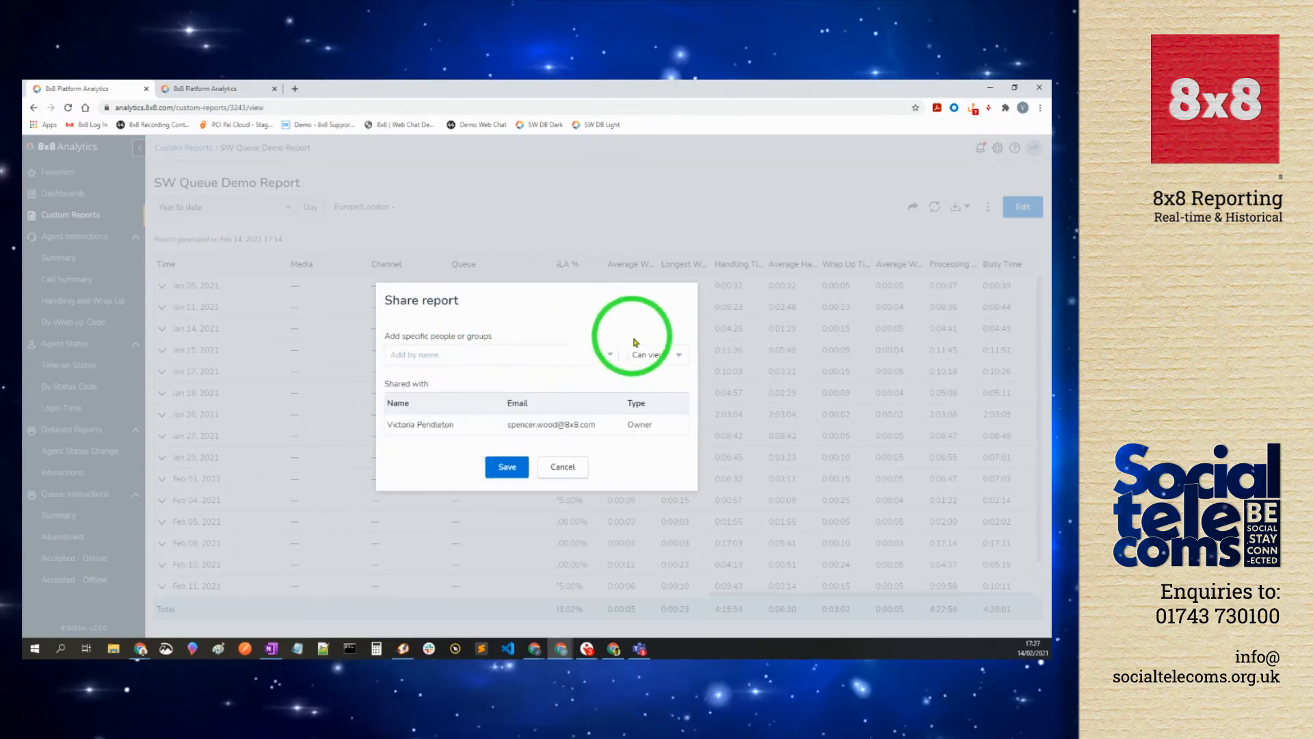
left_click(669, 356)
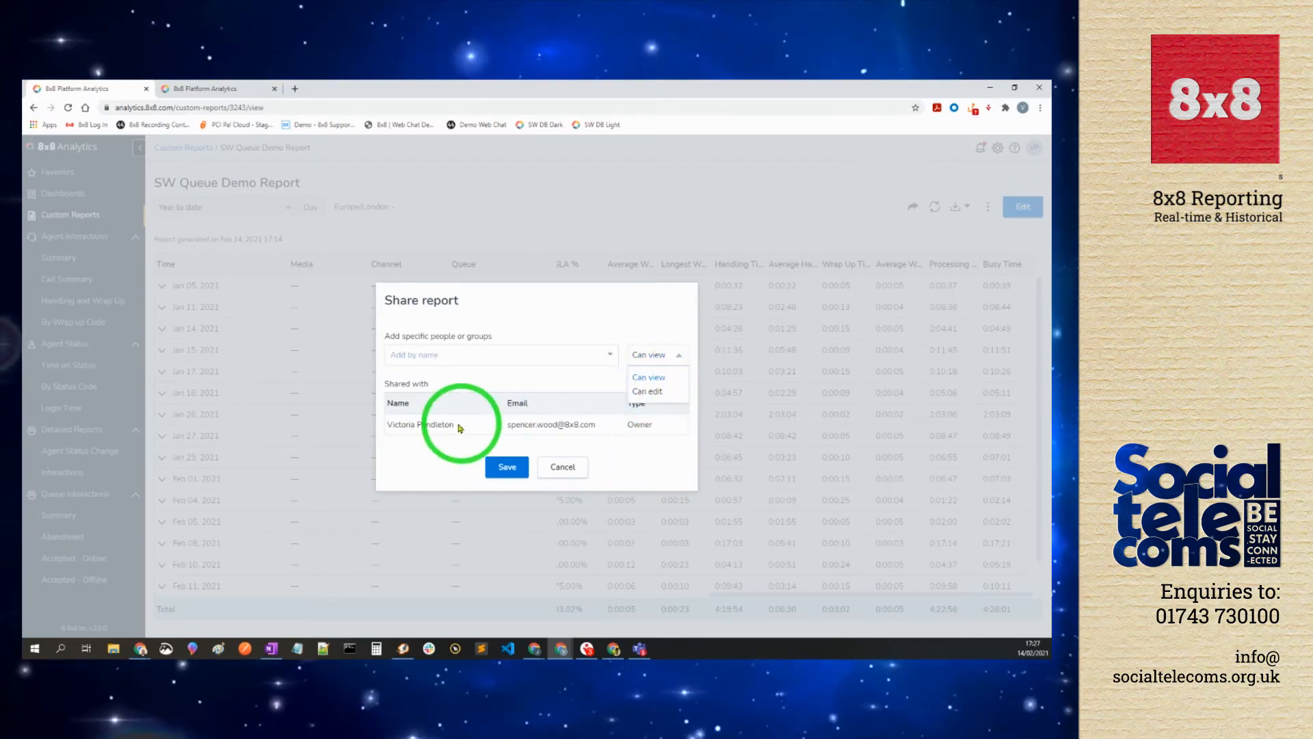
left_click(562, 468)
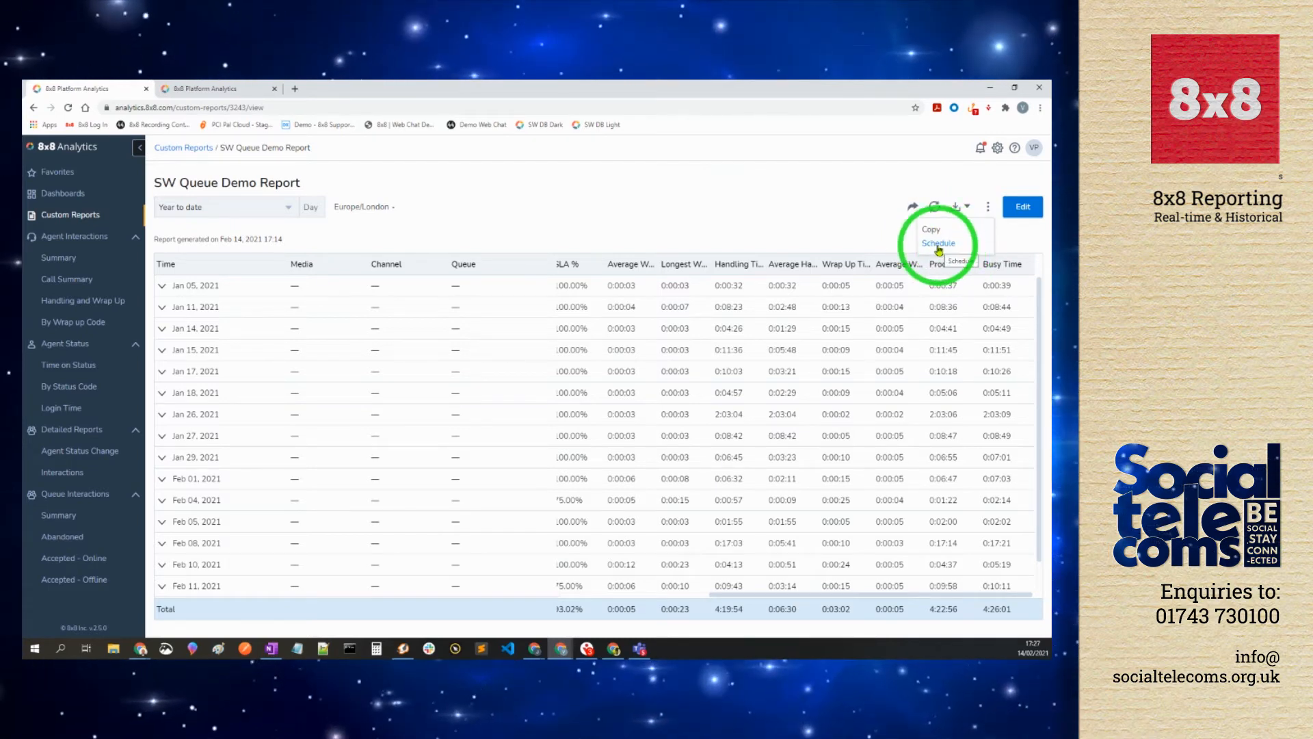
Step: Start a schedule for SW Queue Demo Report and add an external e-mail address as recipient
left_click(939, 245)
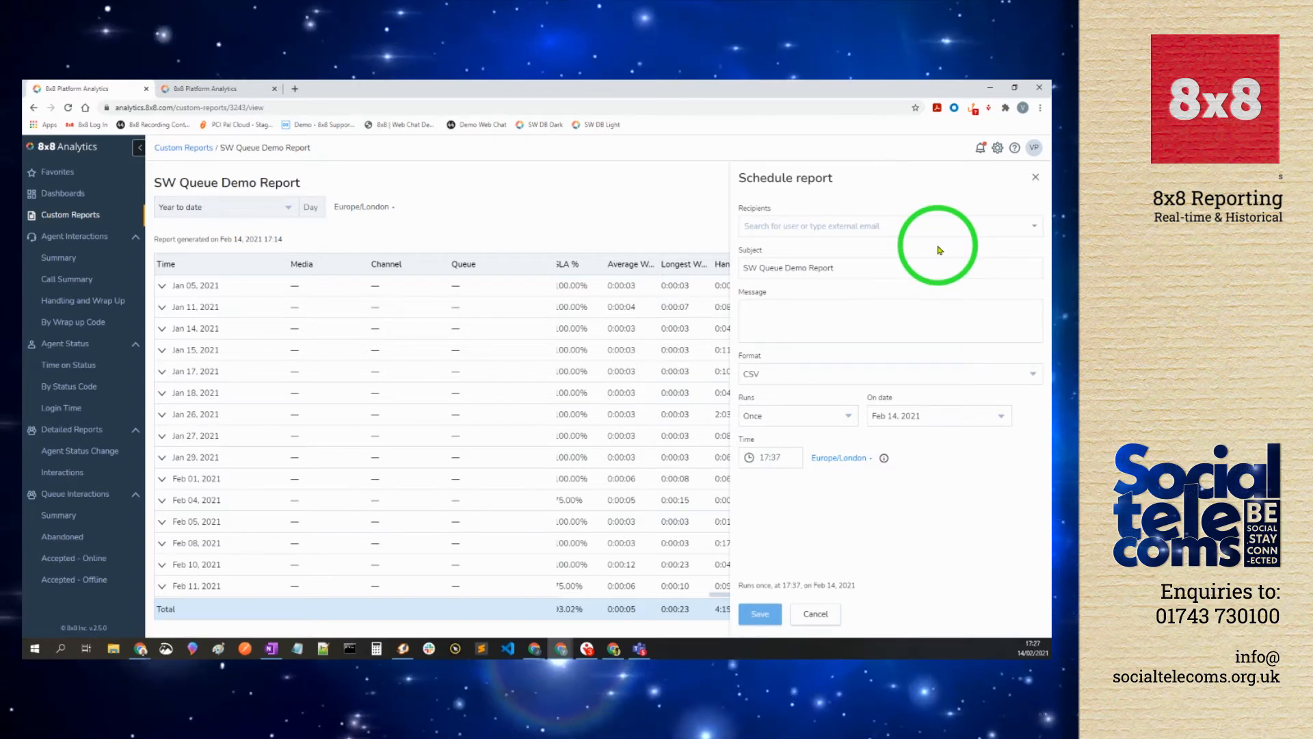
left_click(765, 230)
scroll(787, 266, "down", 4)
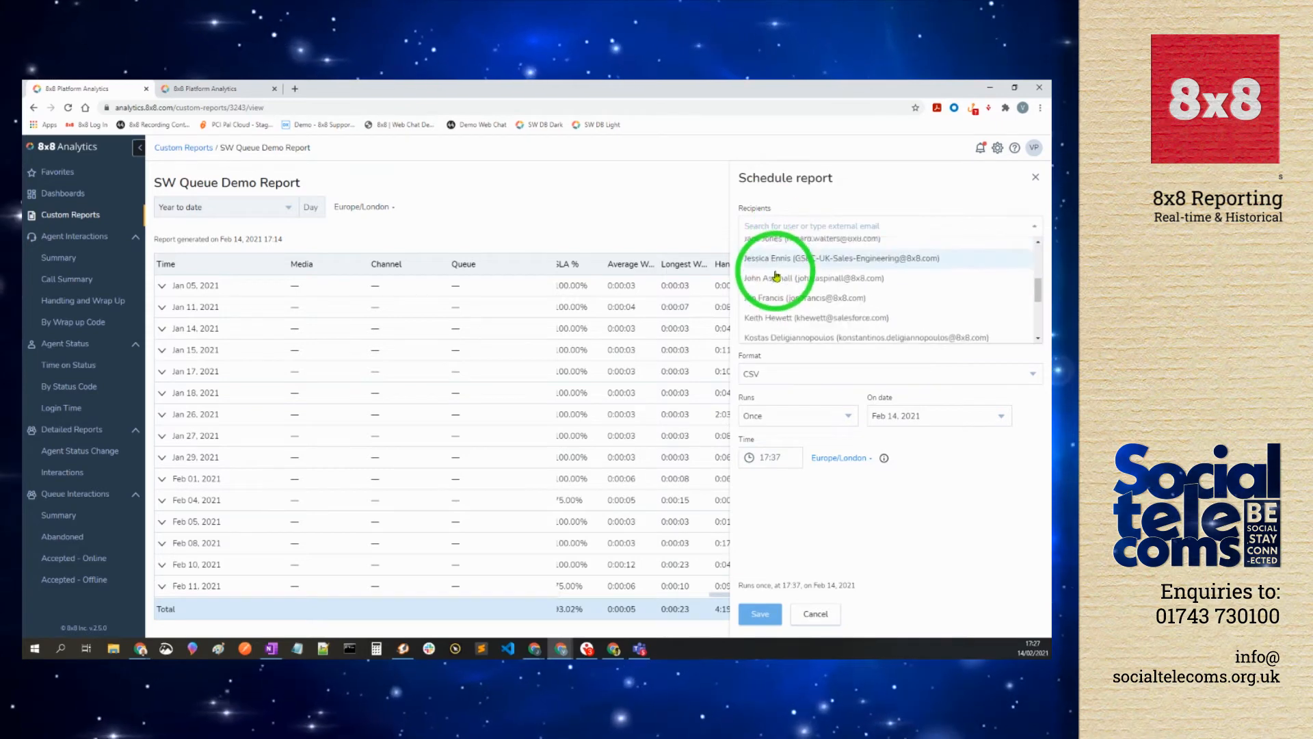
scroll(775, 276, "down", 1)
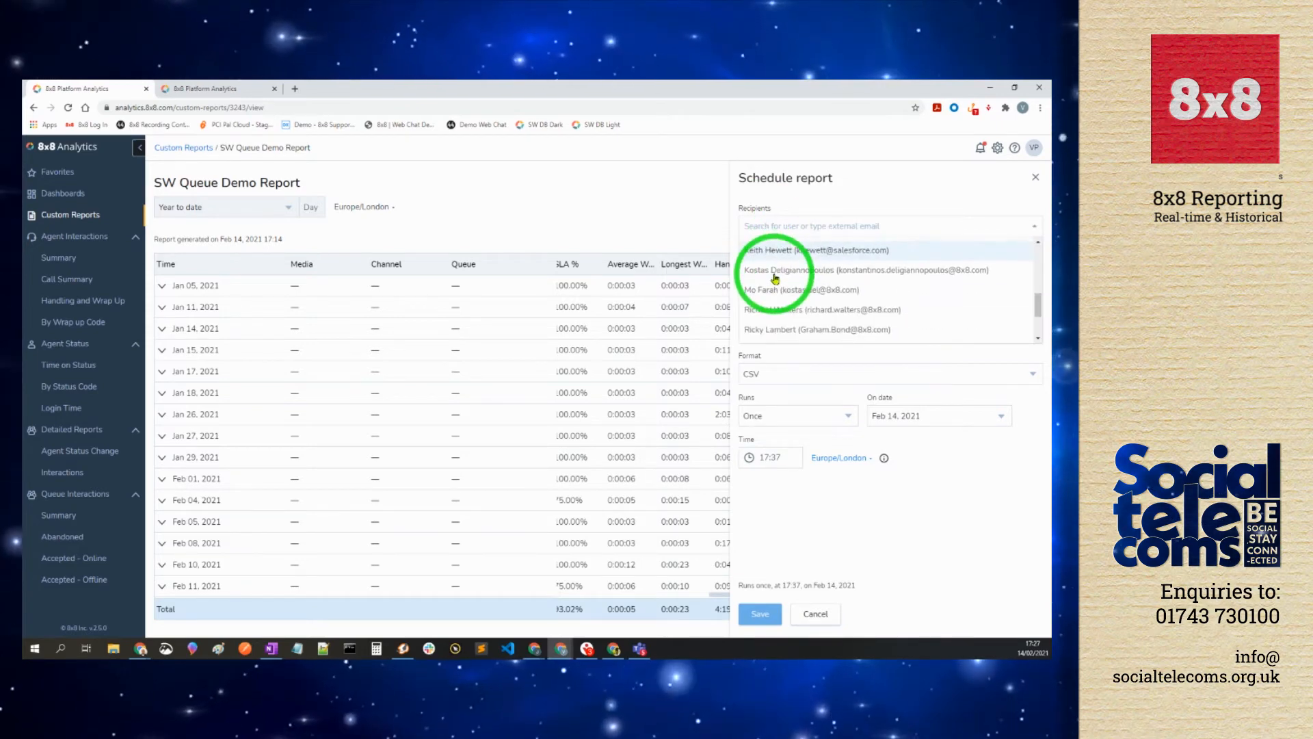
left_click(712, 231)
left_click(776, 224)
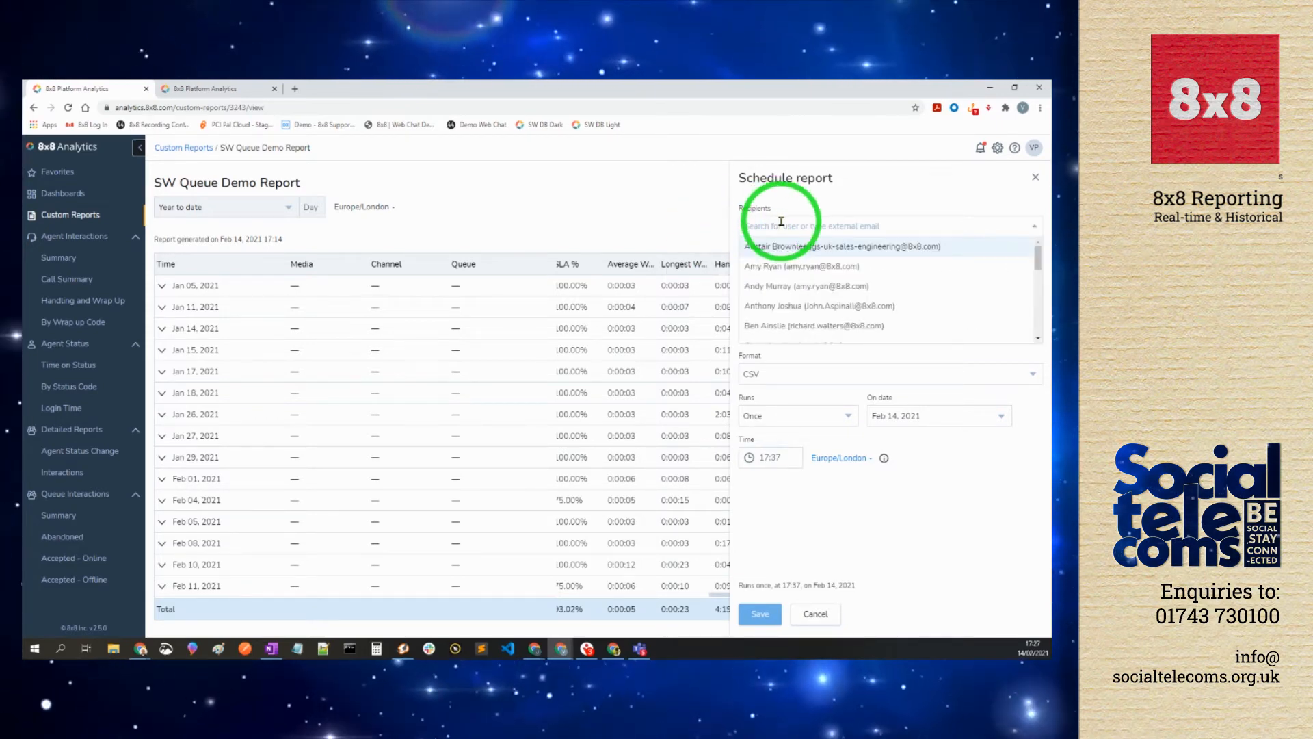
type("d")
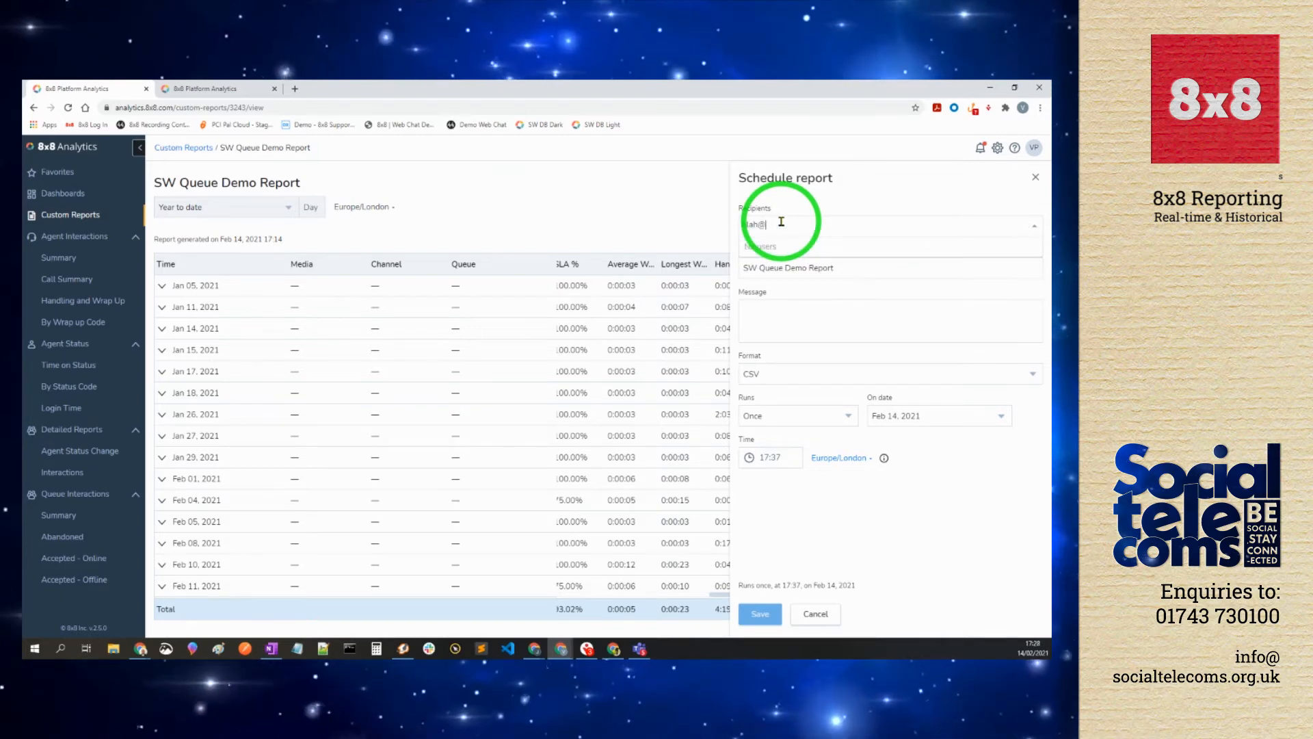
type("lah@blah.com")
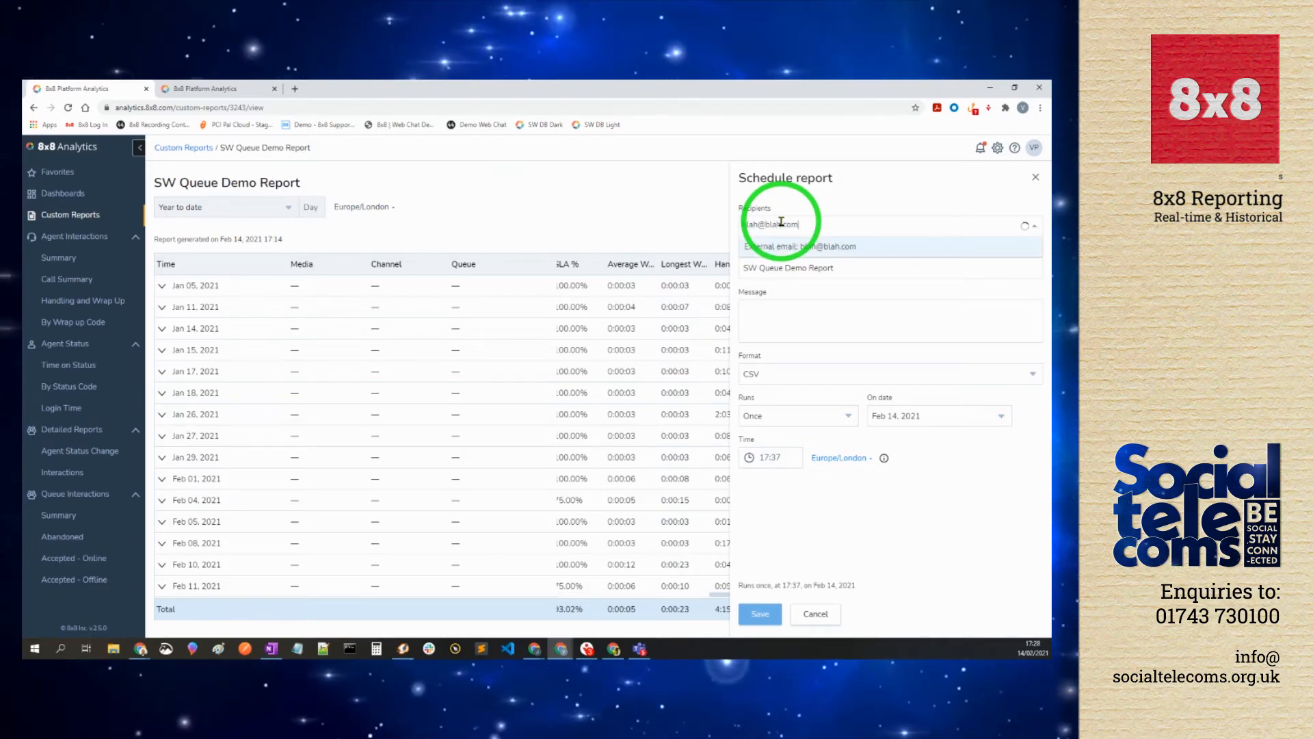
left_click(787, 247)
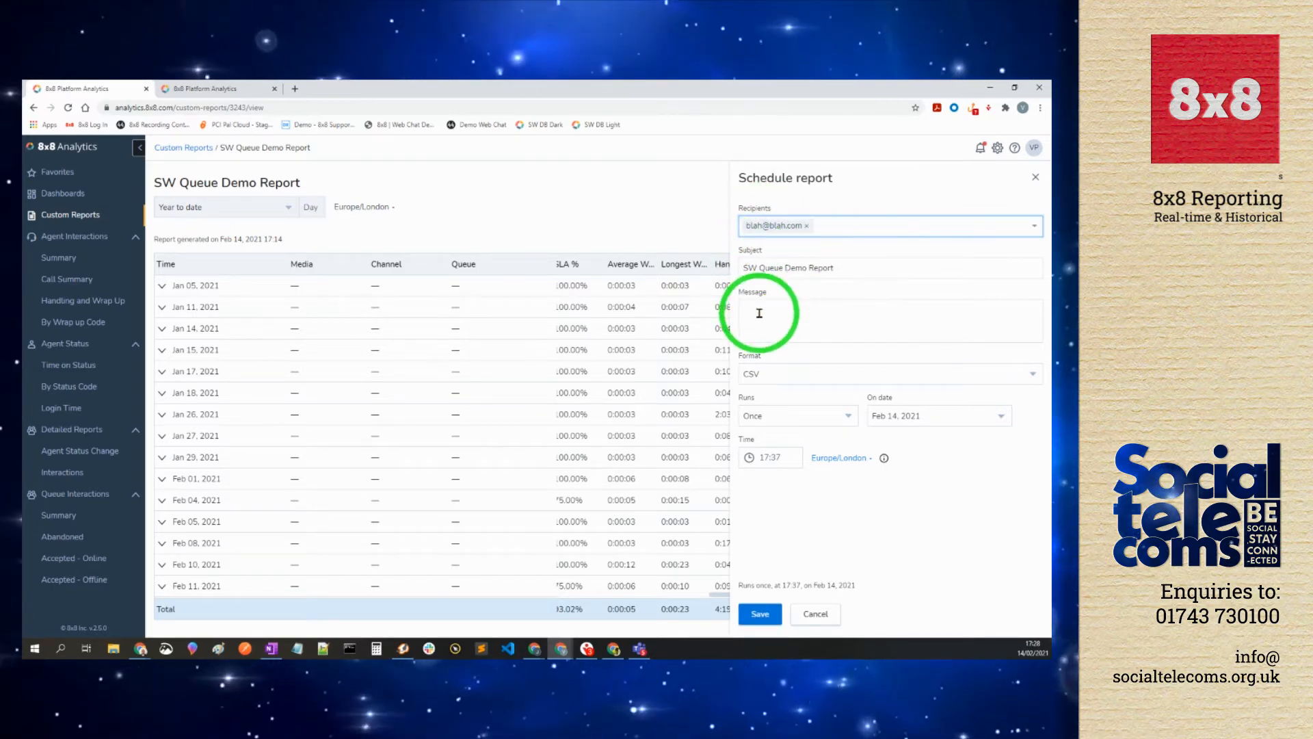
Step: Set the schedule to CSV format, running indefinitely and repeating weekly
left_click(790, 375)
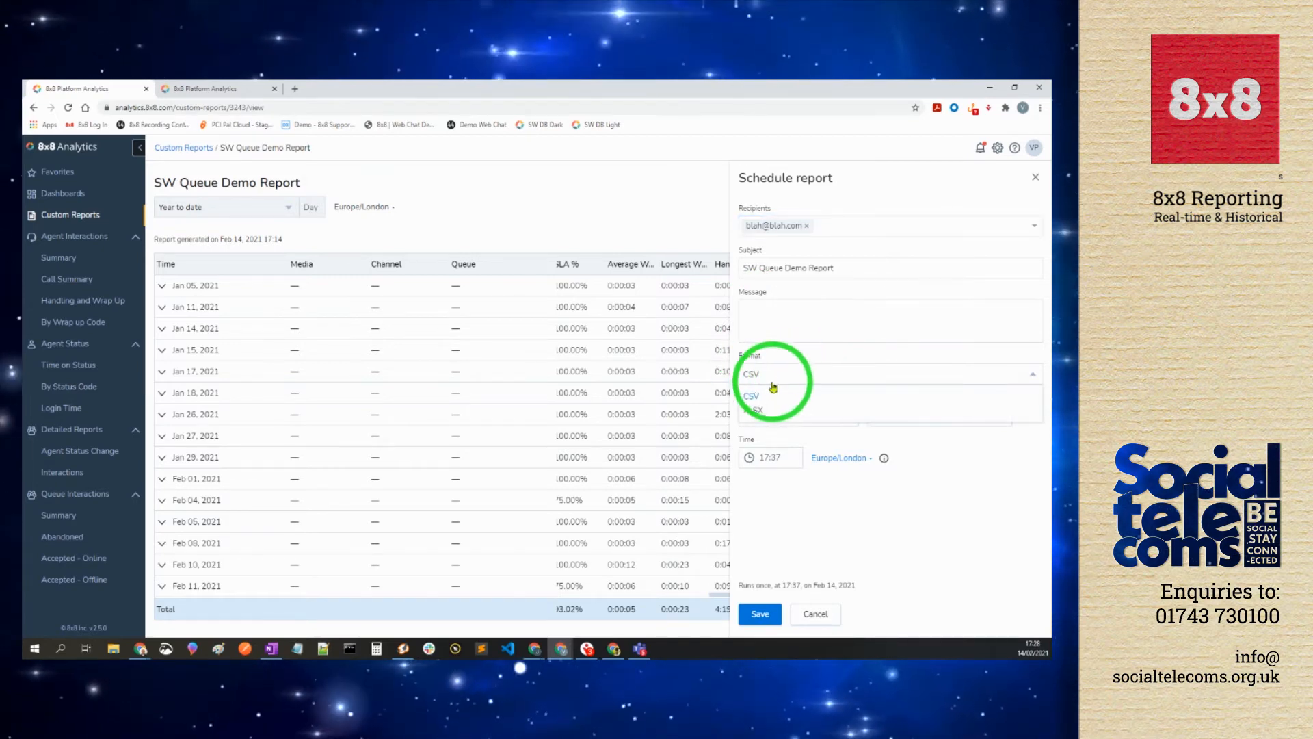
left_click(752, 397)
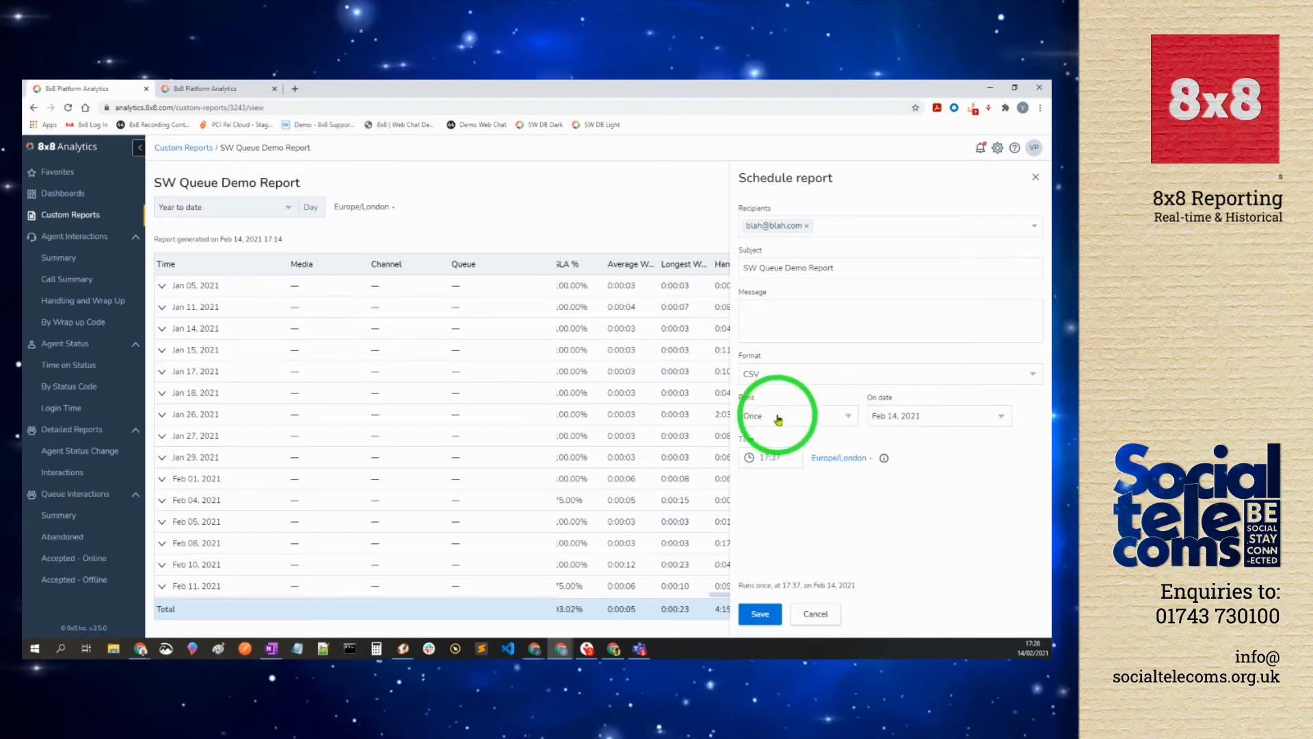
left_click(843, 419)
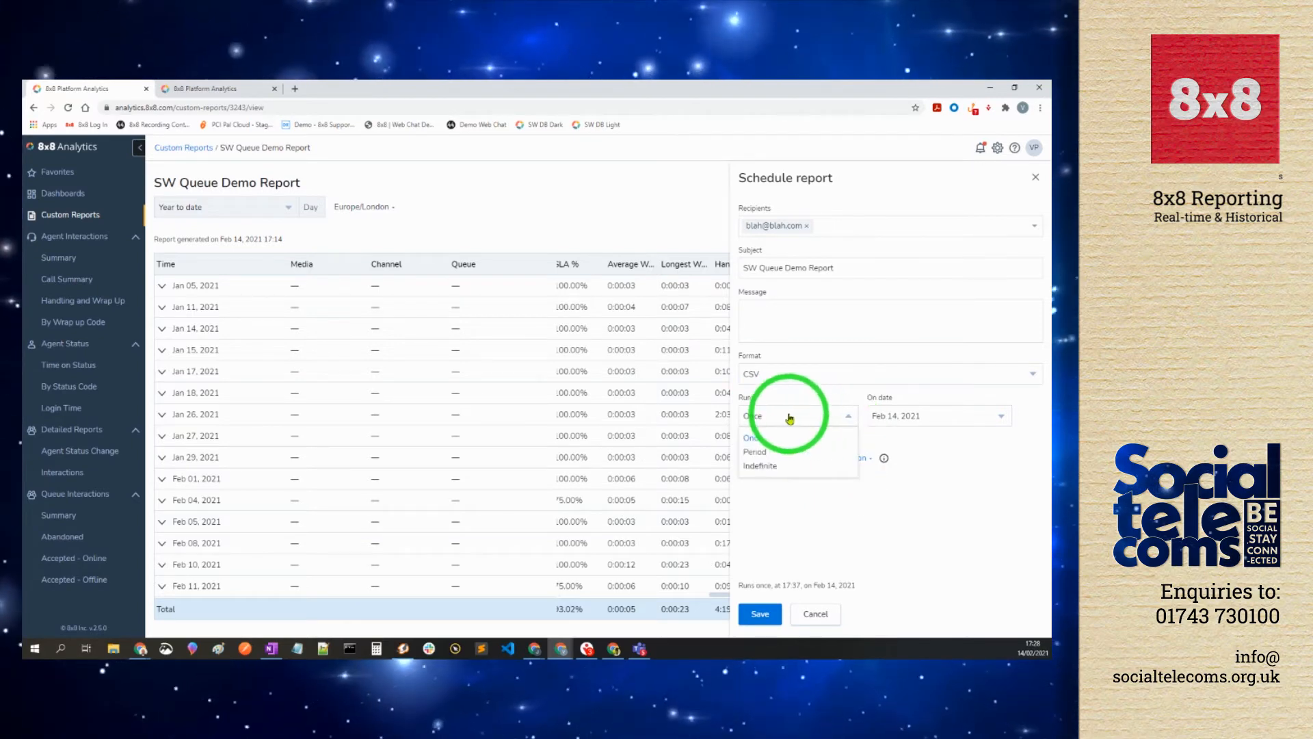
left_click(753, 467)
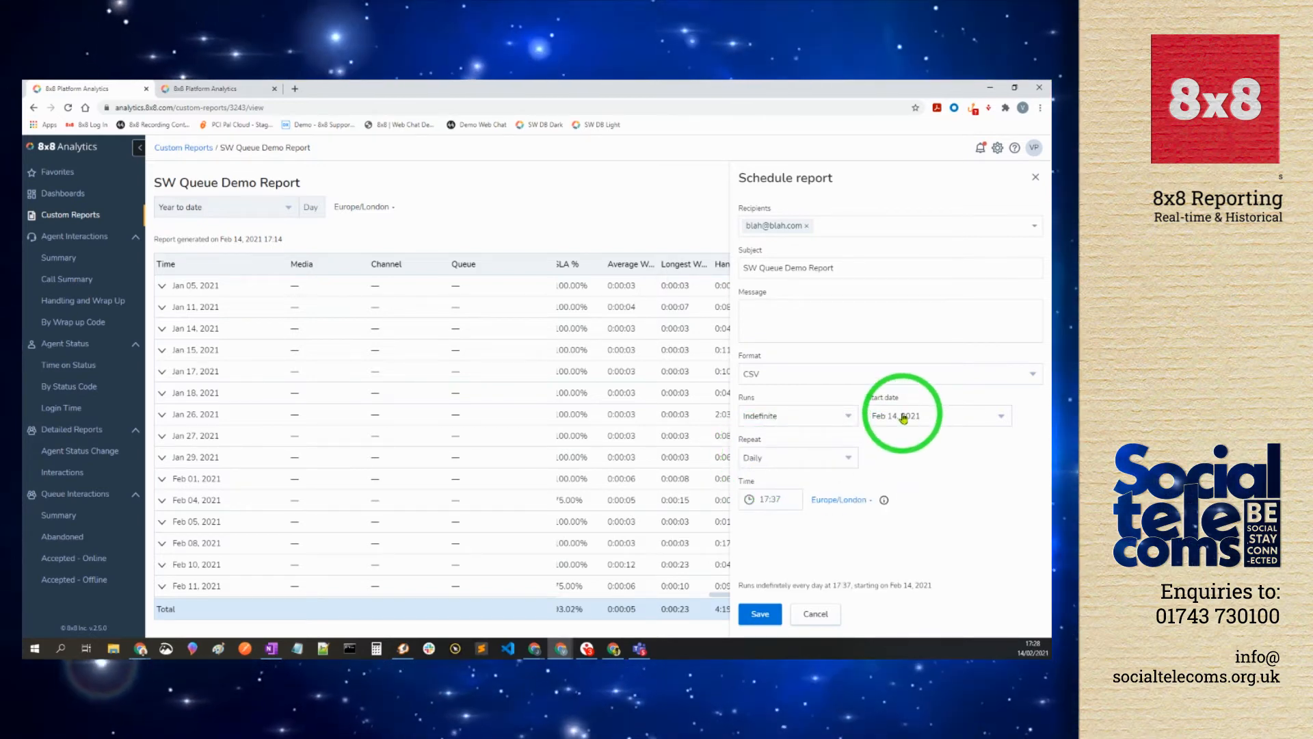
left_click(757, 461)
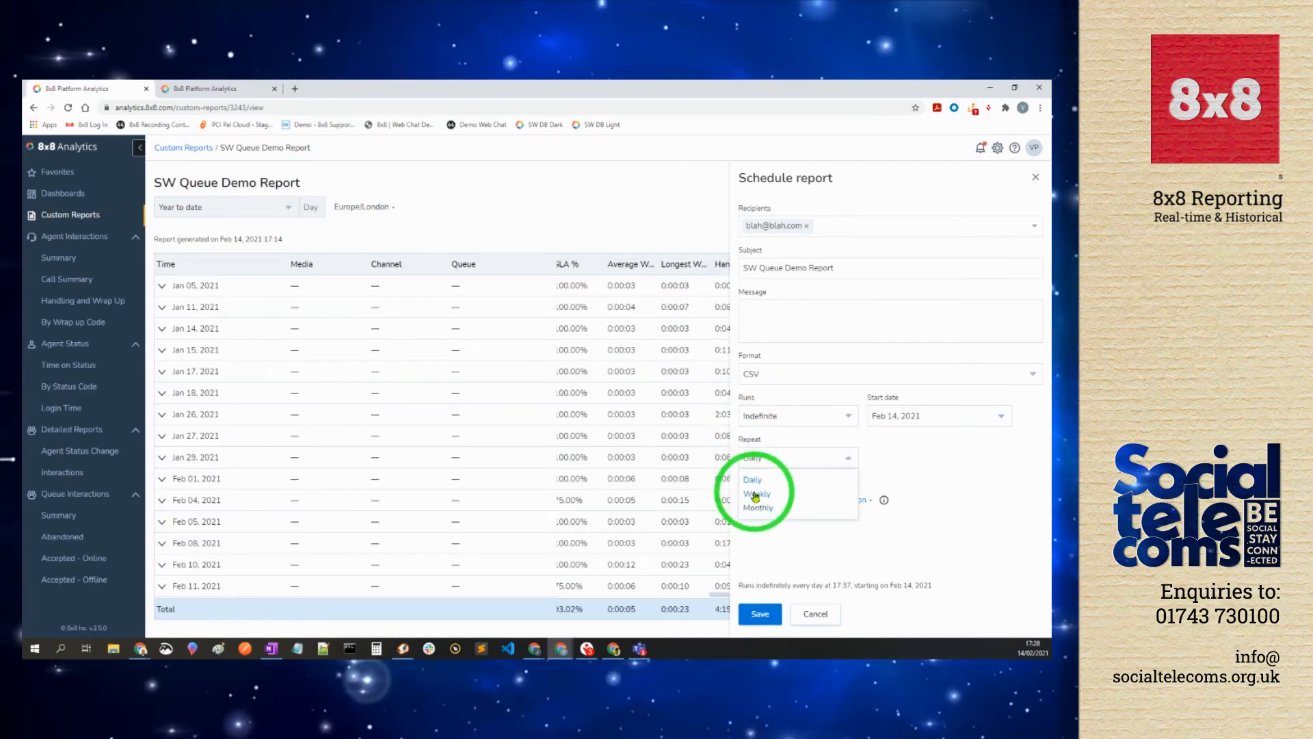
left_click(755, 495)
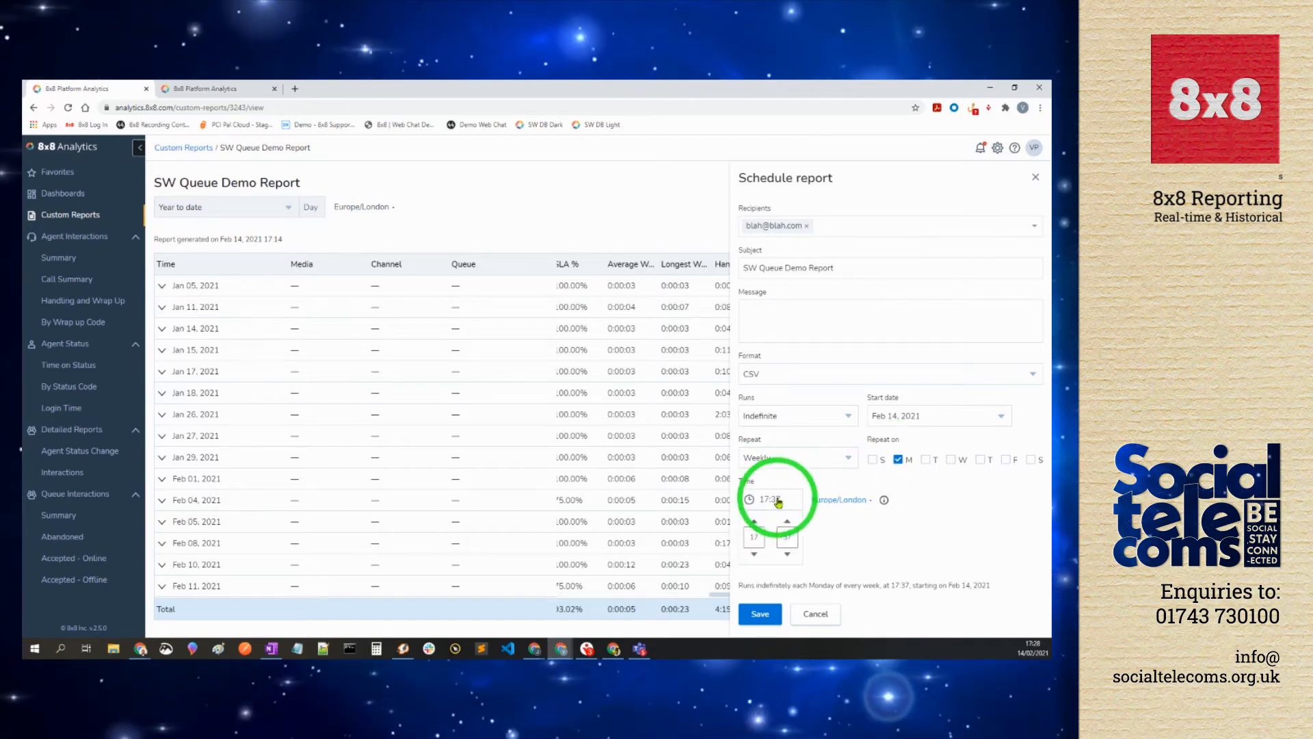
Step: Set the send time to 08:00, then cancel and leave, discarding the unsaved weekly schedule
type("00")
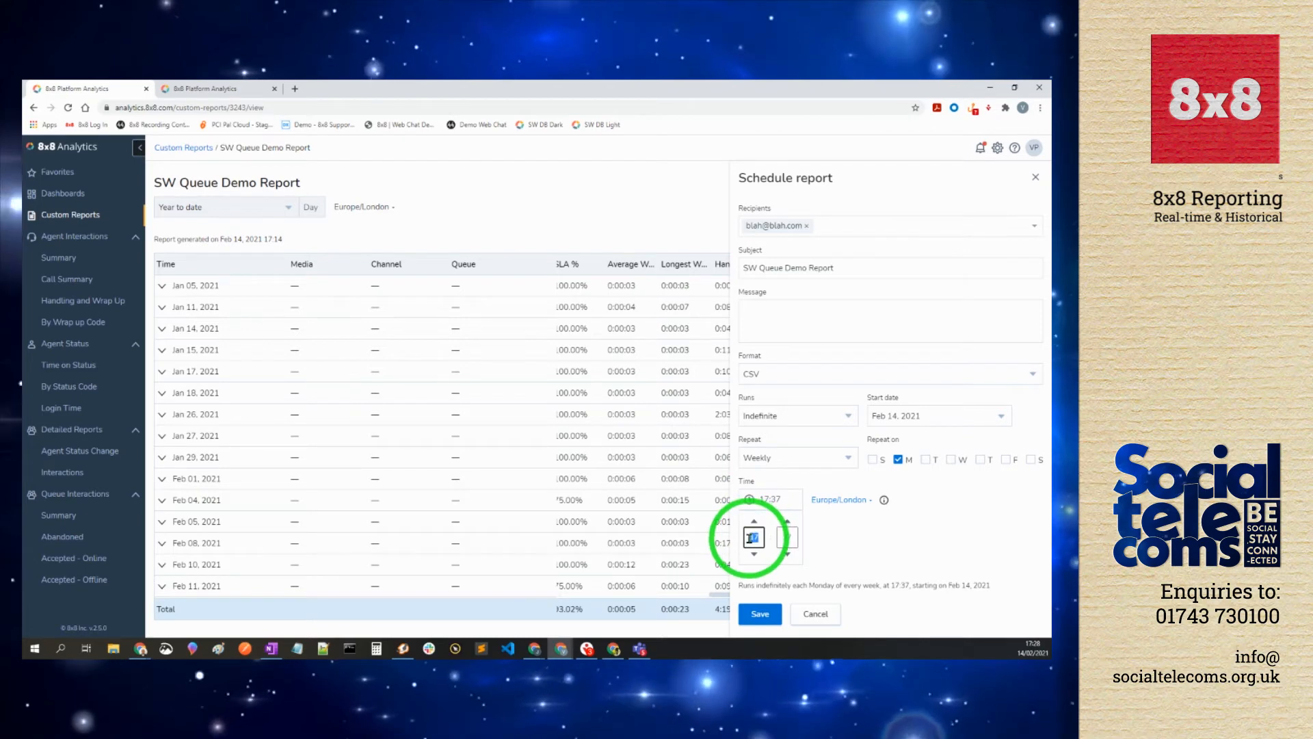
left_click(785, 539)
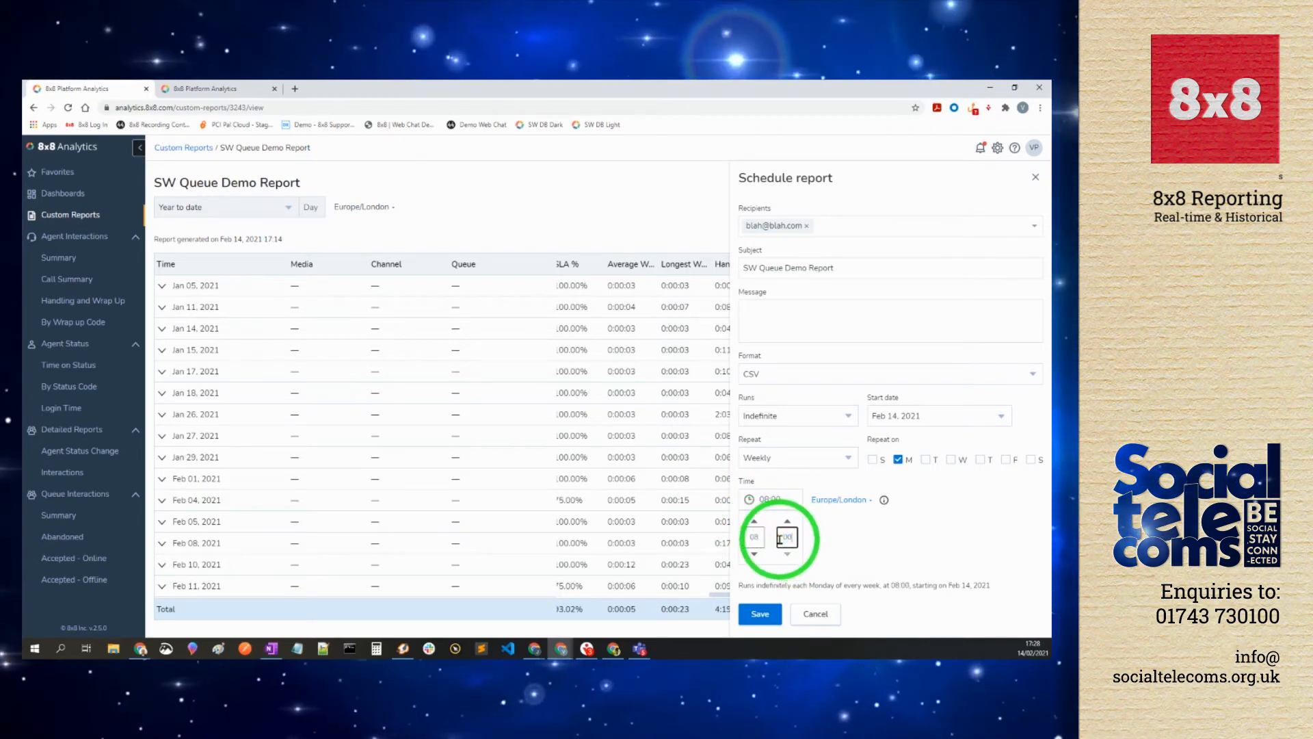
left_click(882, 549)
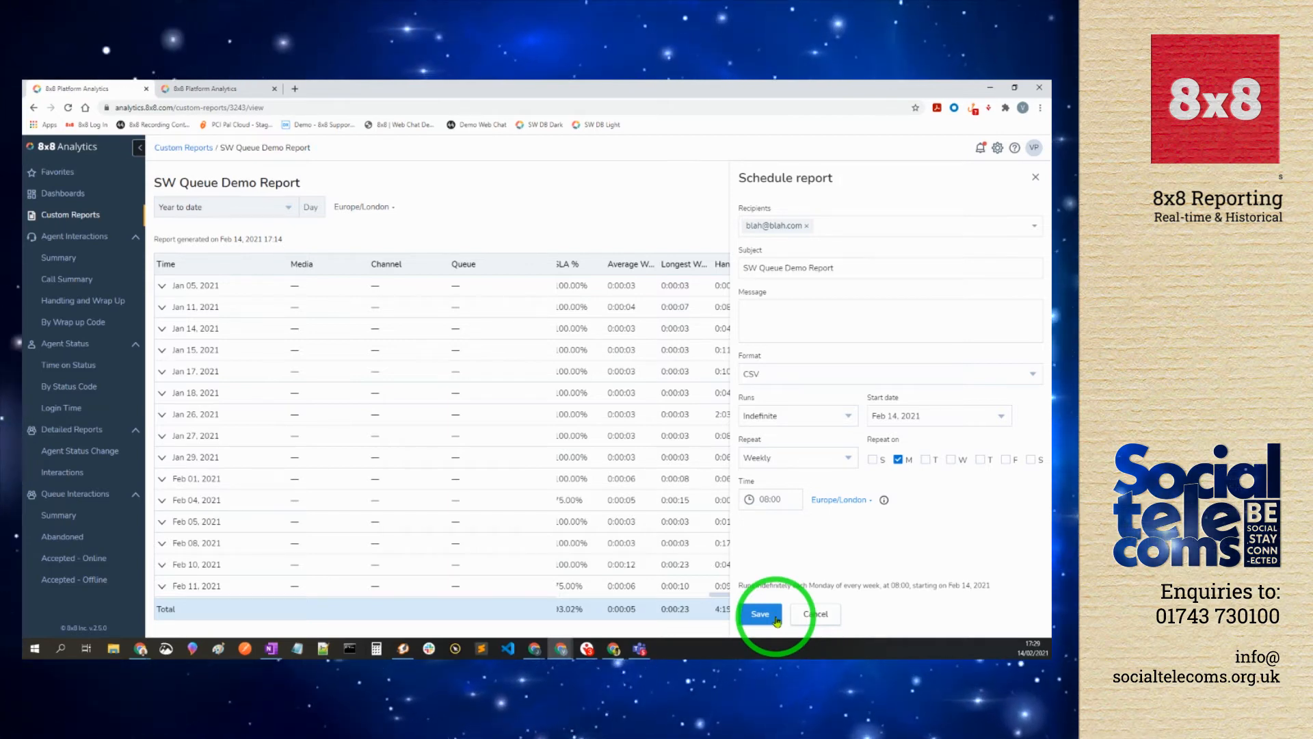
left_click(813, 613)
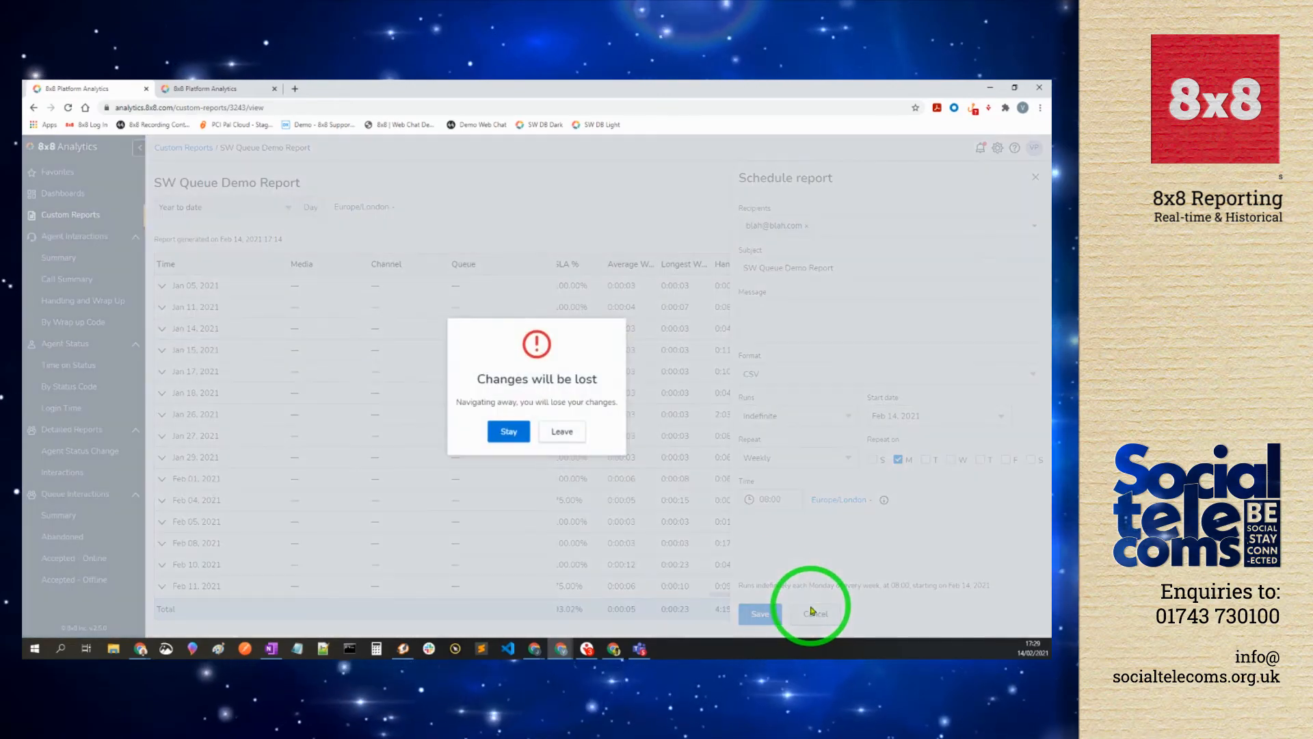
left_click(575, 435)
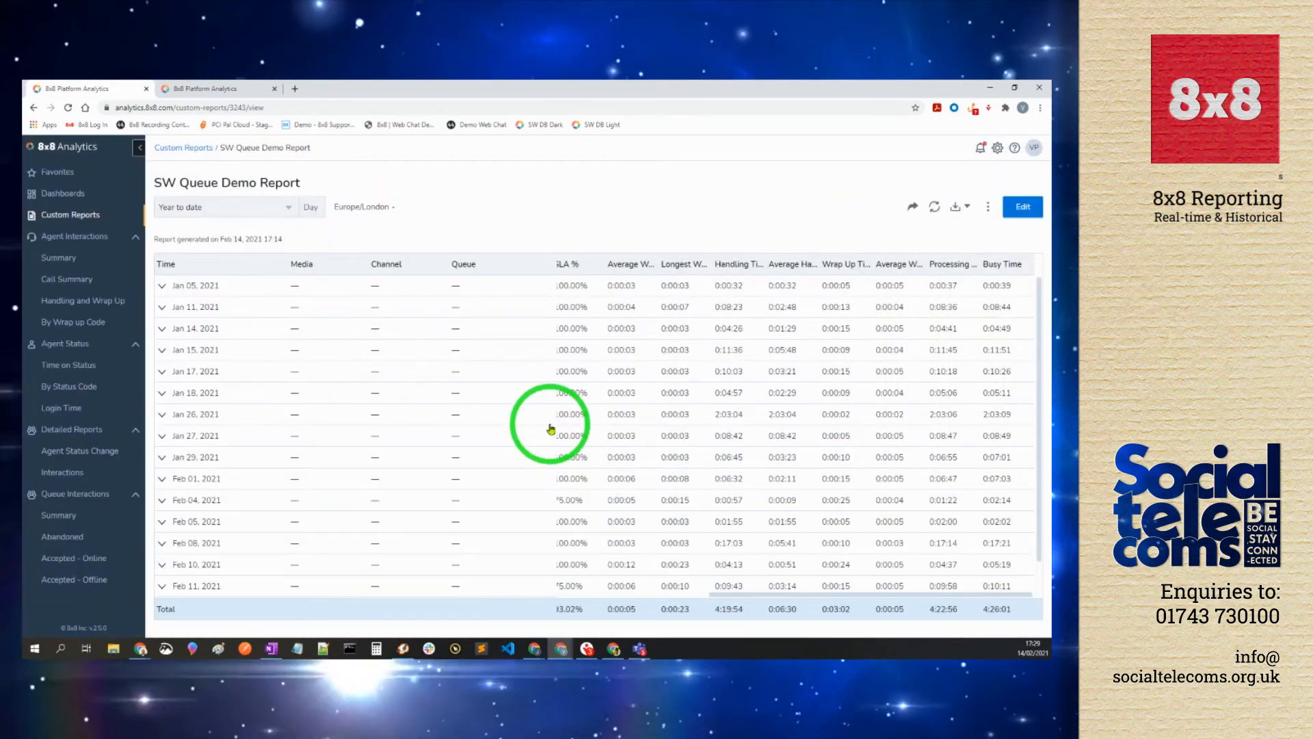
Step: Switch to the SW Demo DB wallboard dashboard in the second browser tab
left_click(202, 91)
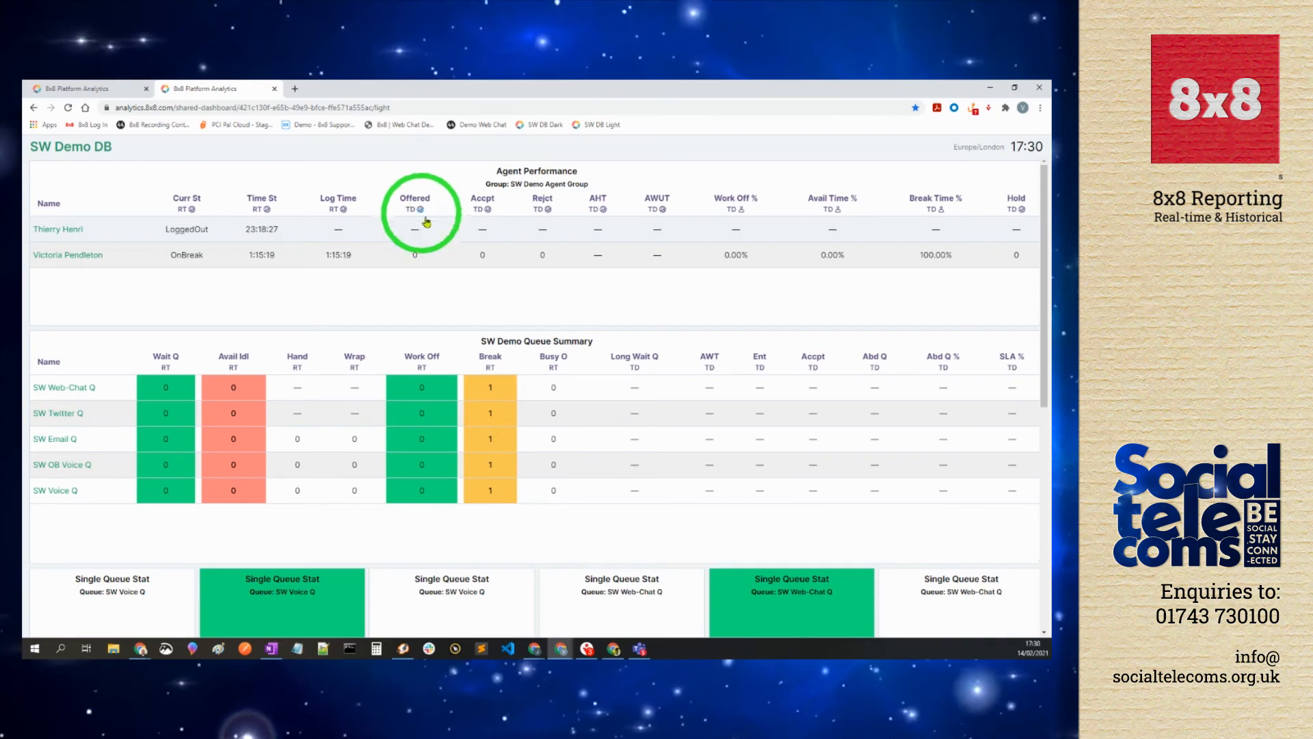
scroll(451, 284, "down", 1)
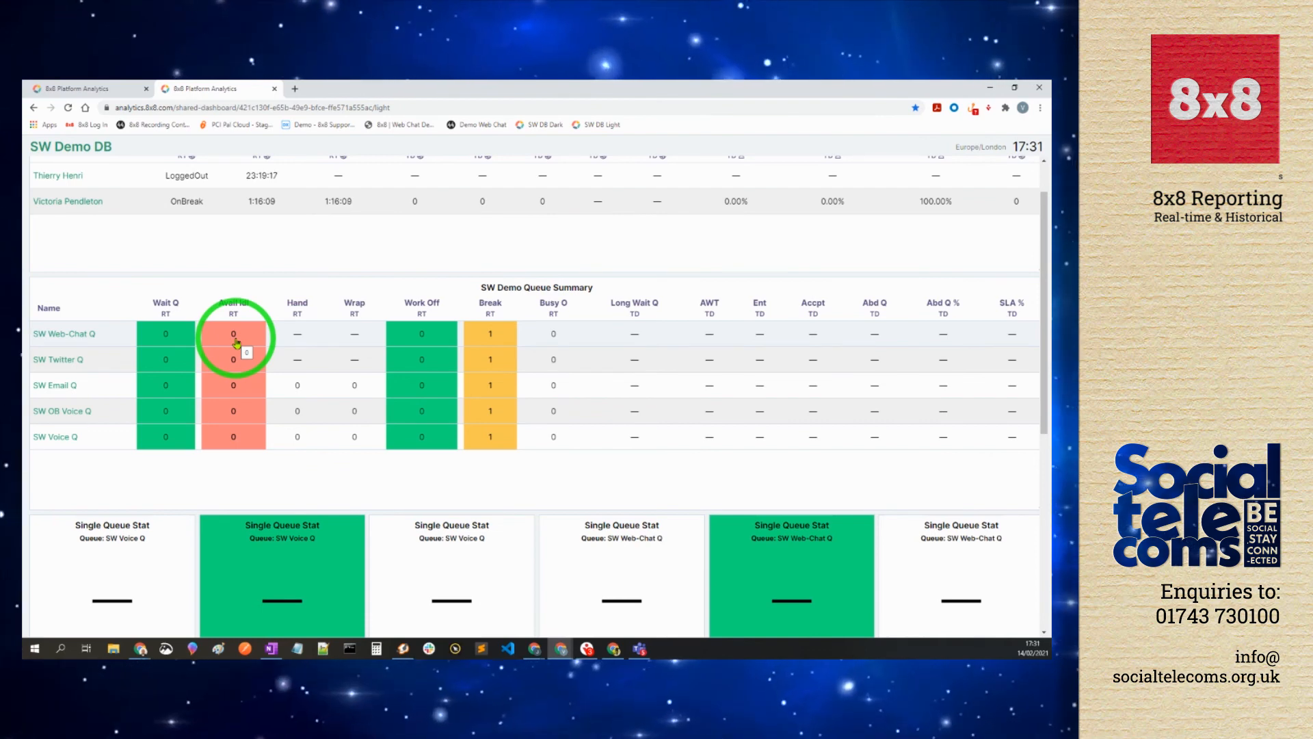
scroll(239, 348, "down", 1)
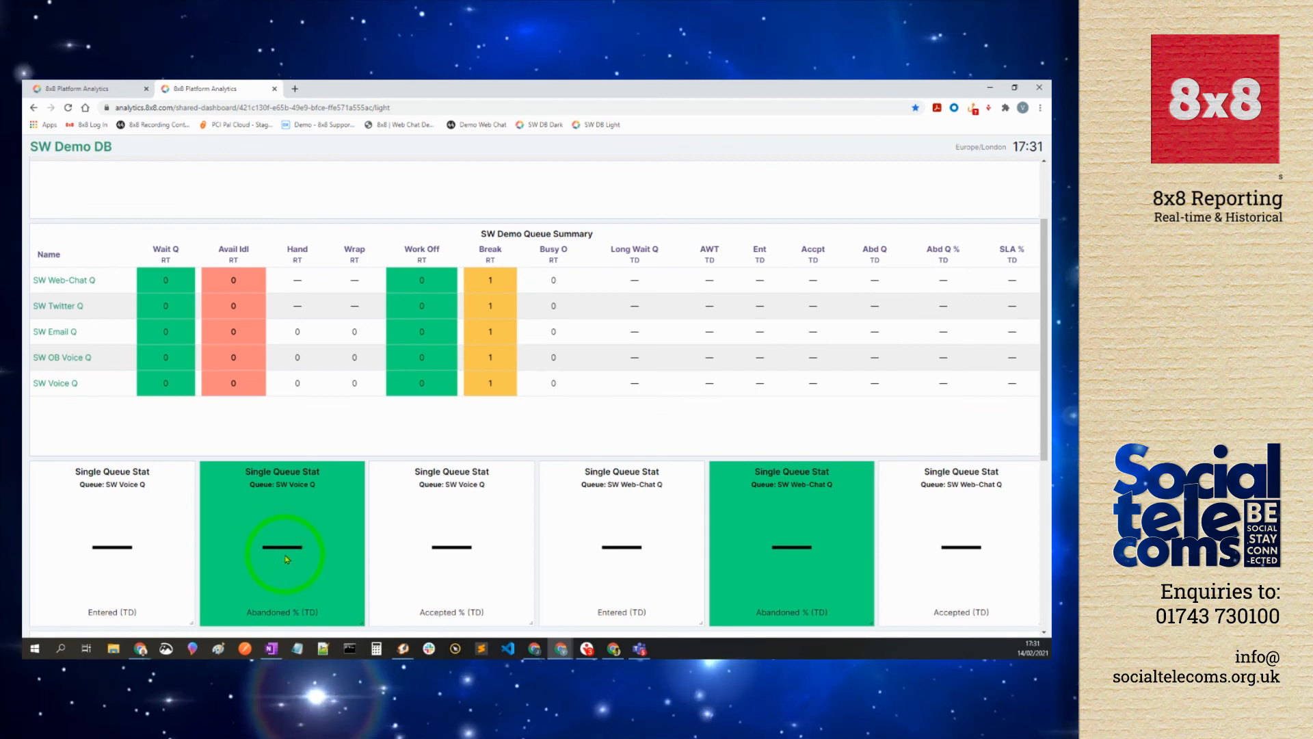
scroll(286, 559, "down", 1)
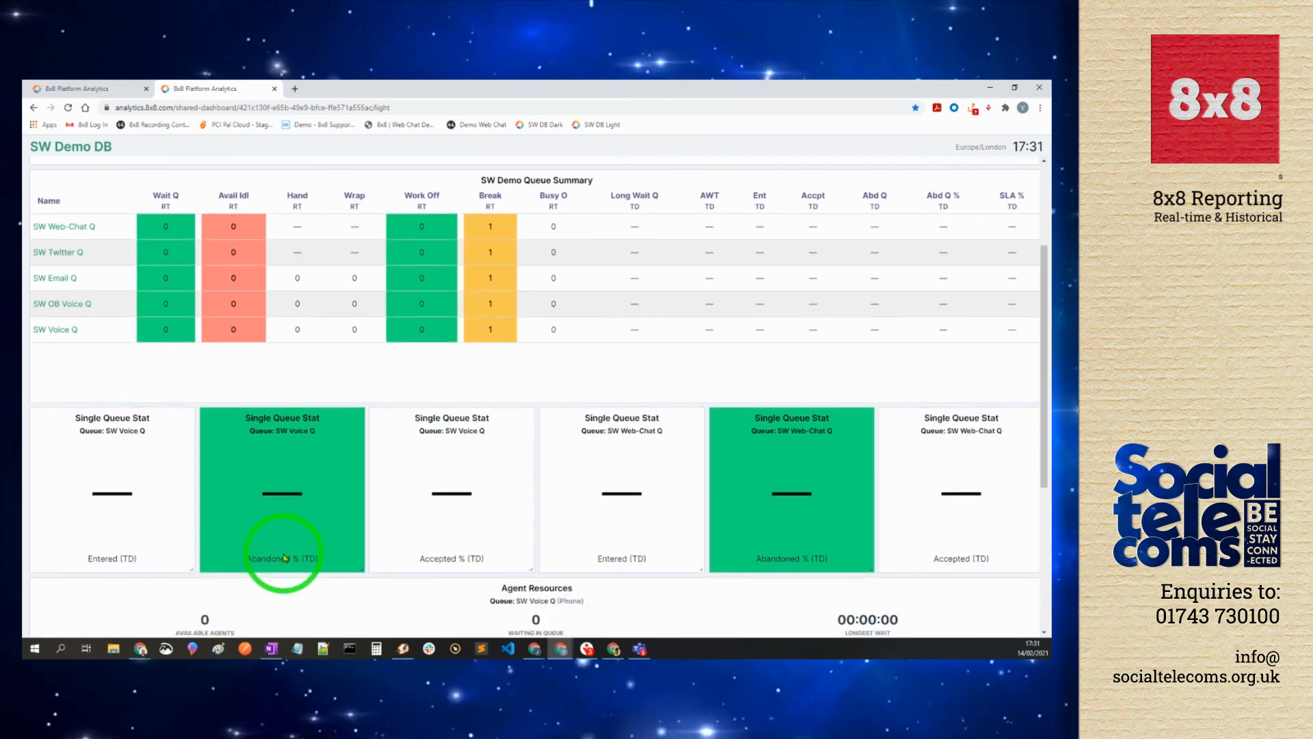
scroll(286, 559, "up", 3)
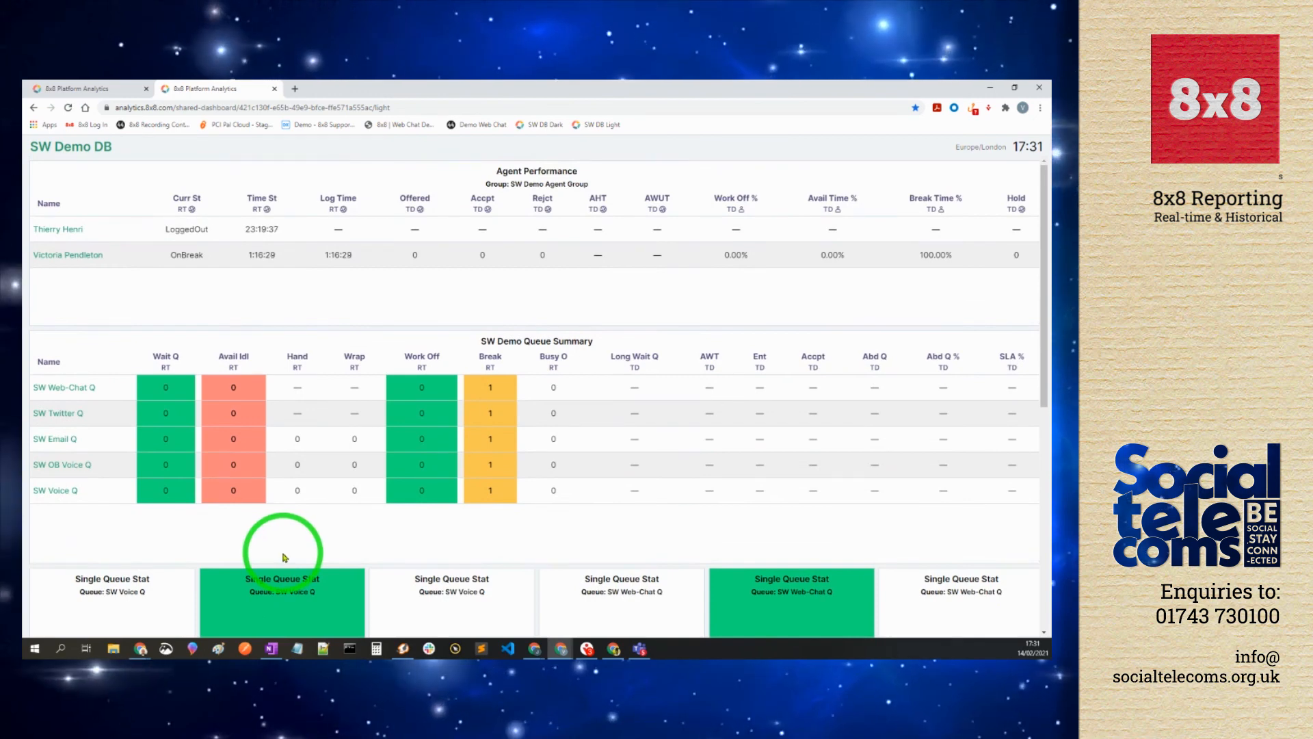